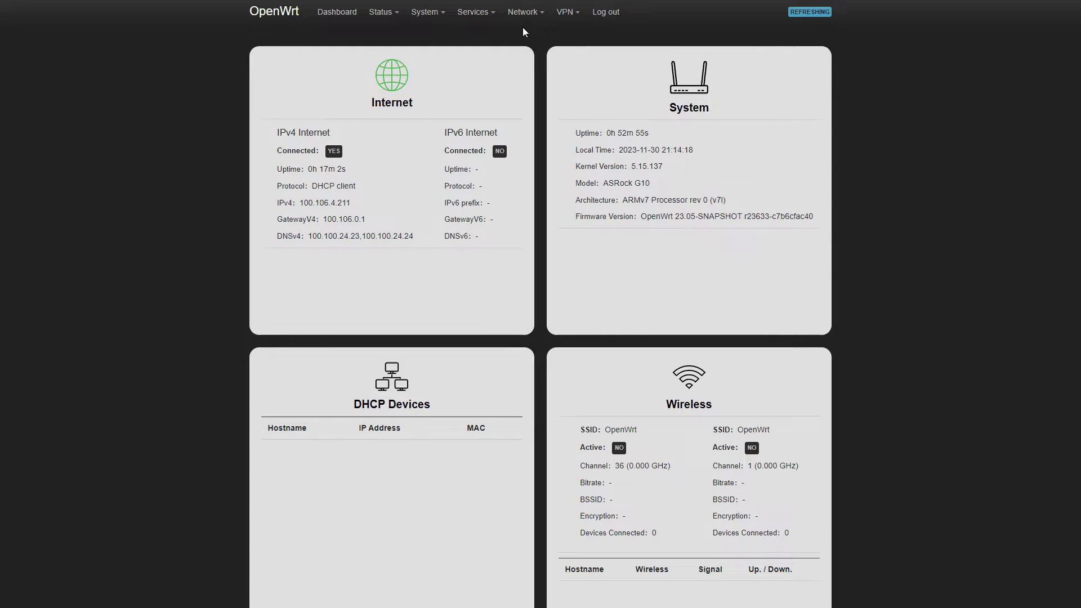
- Bring up the Network menu from the status dashboard
mouse_move(522, 17)
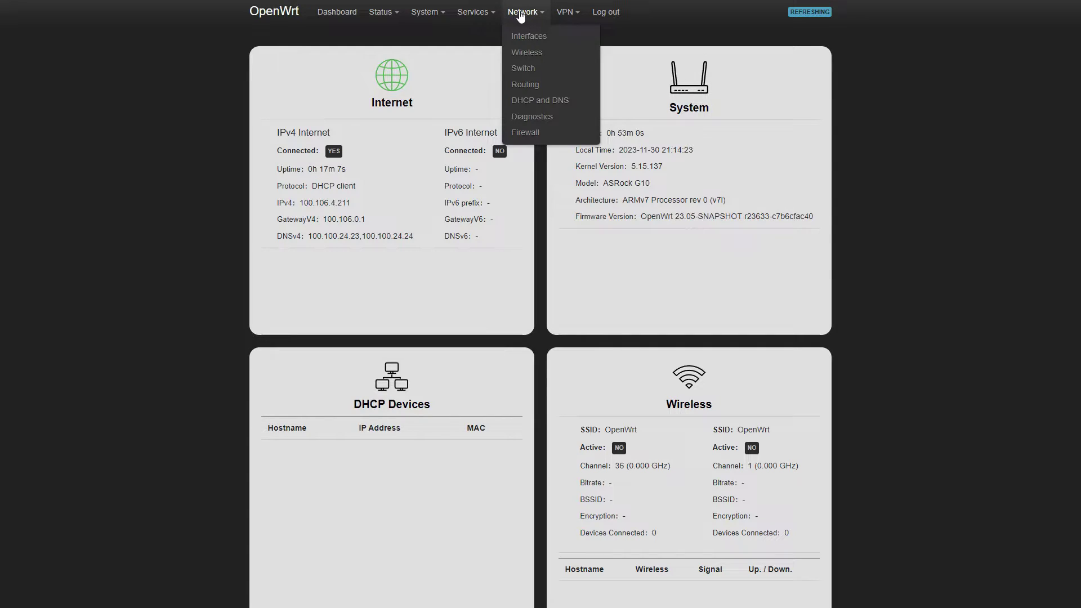
- Set the wan interface's gateway metric to 10 in its advanced settings
click(540, 39)
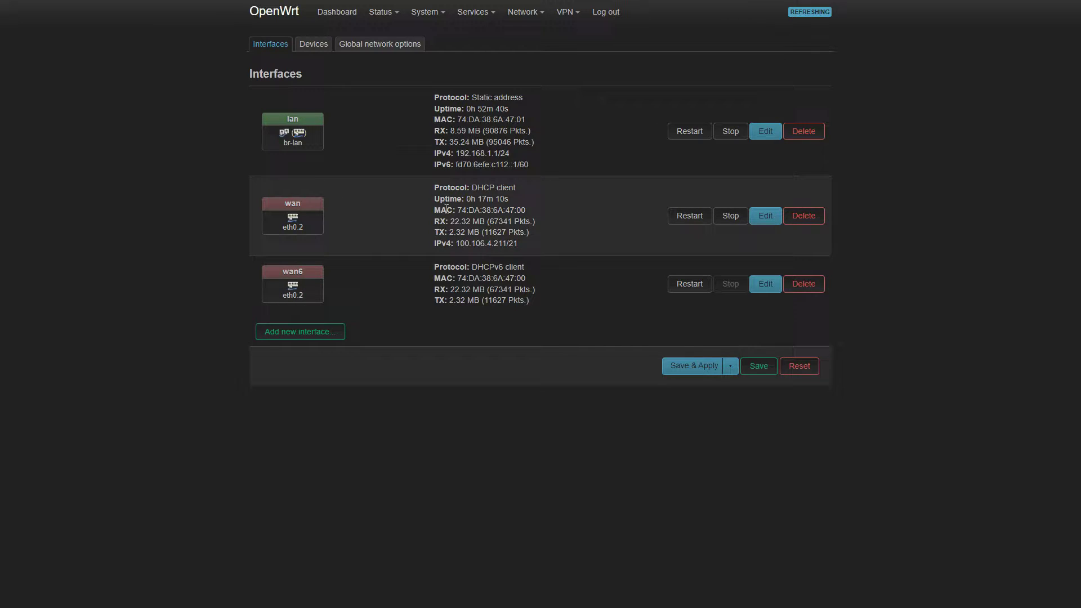
click(770, 222)
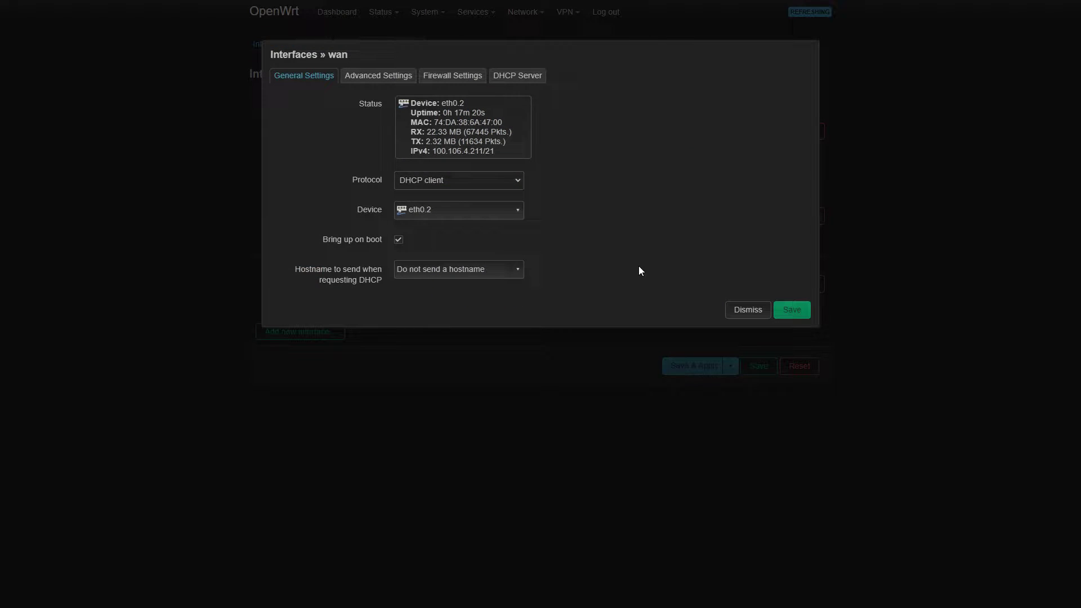
click(374, 78)
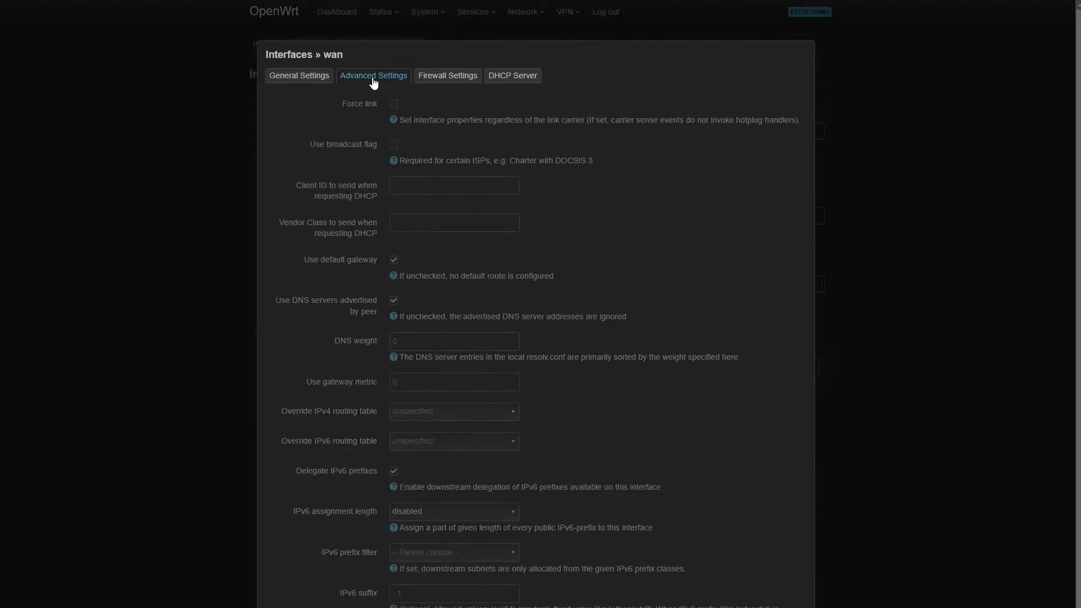
scroll(579, 264, down, 1)
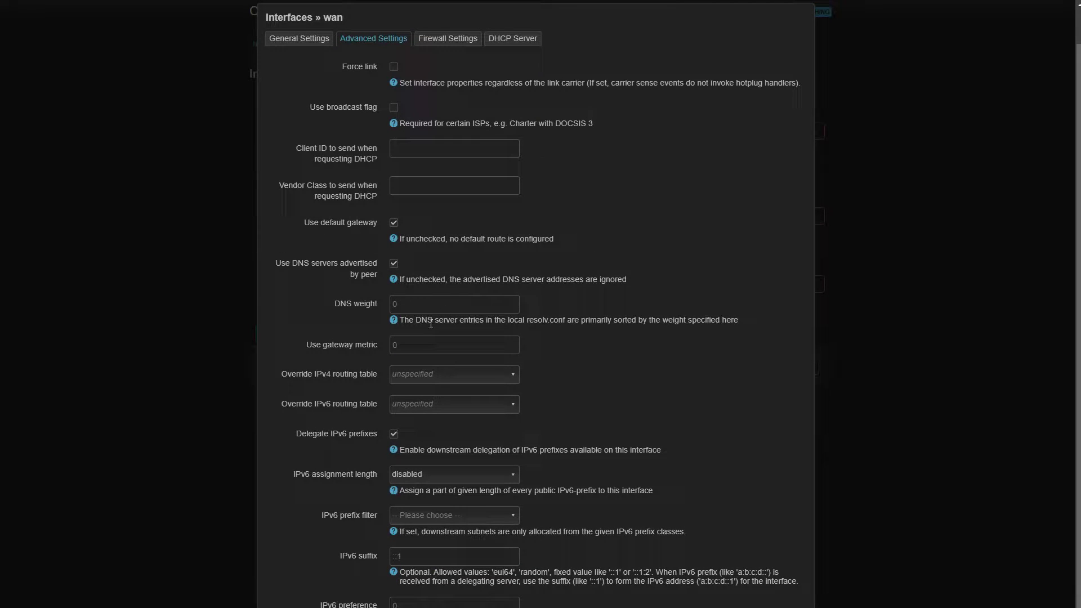
click(408, 345)
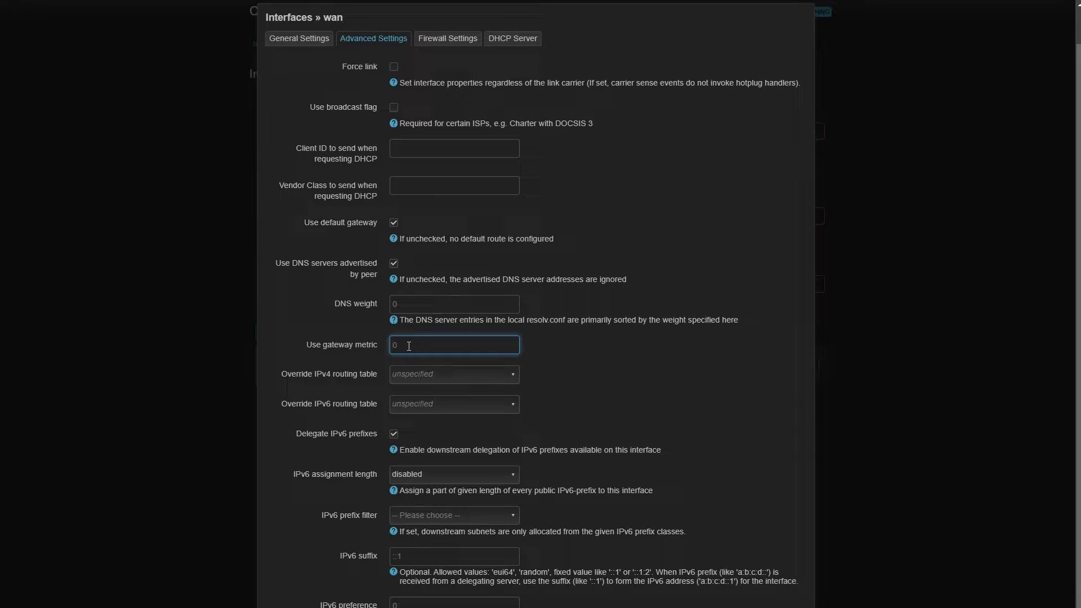
text(10)
click(394, 265)
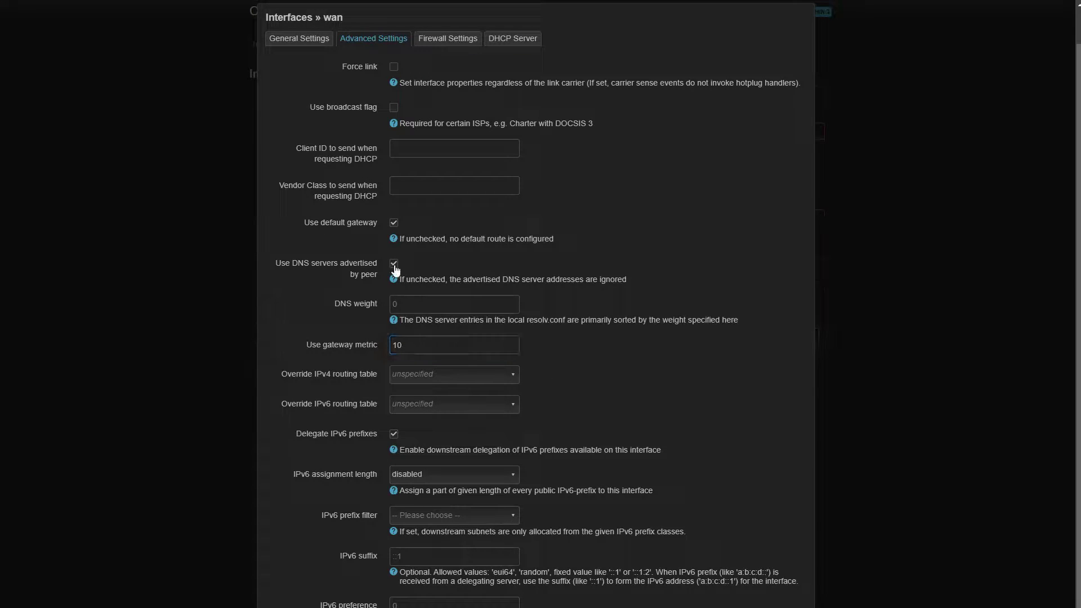
- Stop using peer DNS on wan and add 8.8.8.8 and 8.8.4.4 as custom DNS servers
click(394, 264)
click(405, 302)
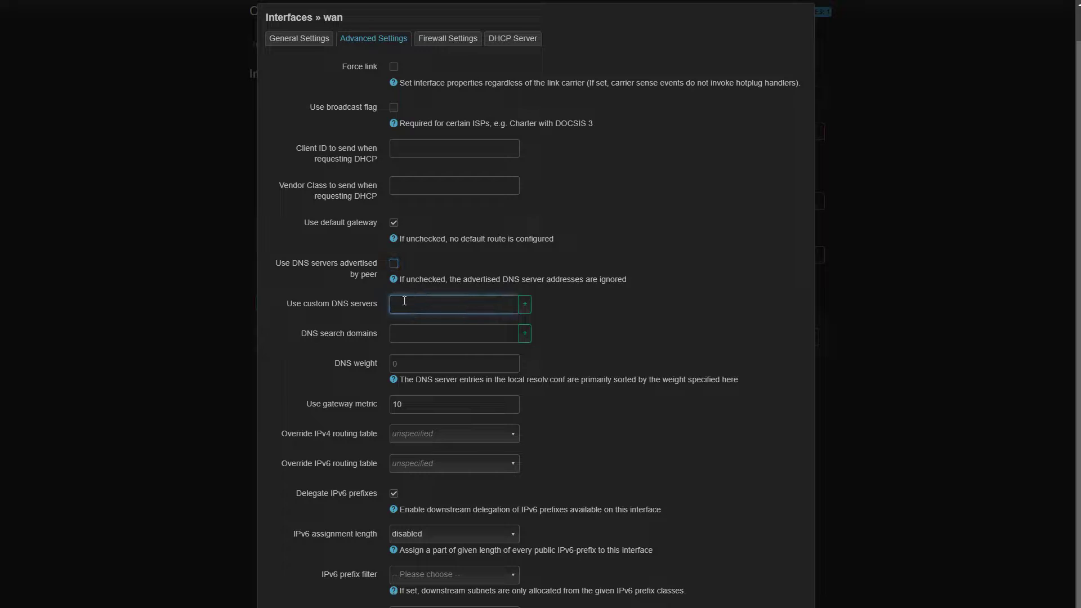
text(8.8.8.8)
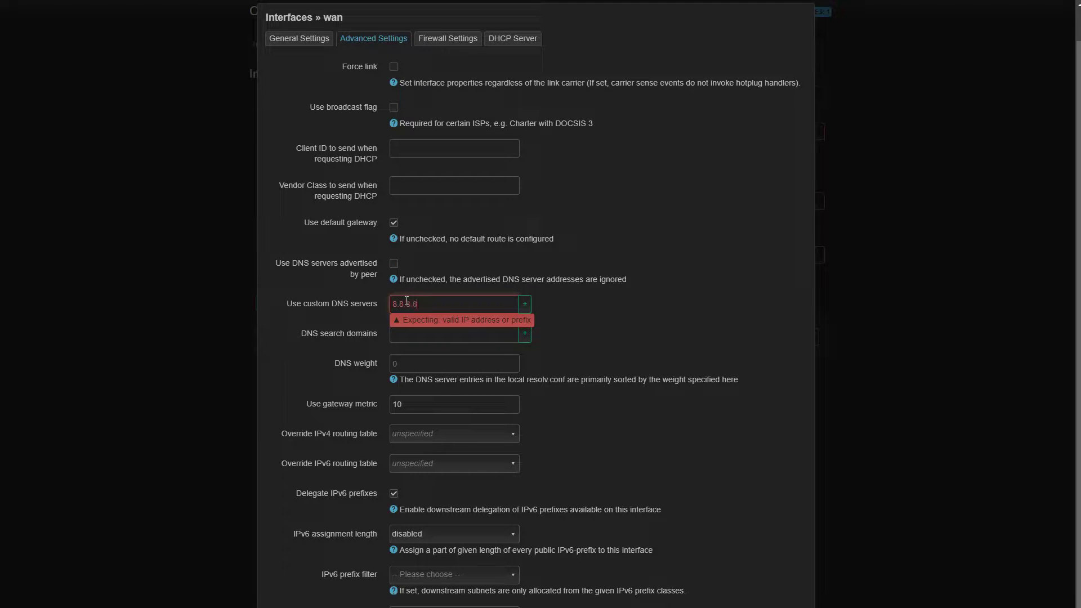
click(525, 304)
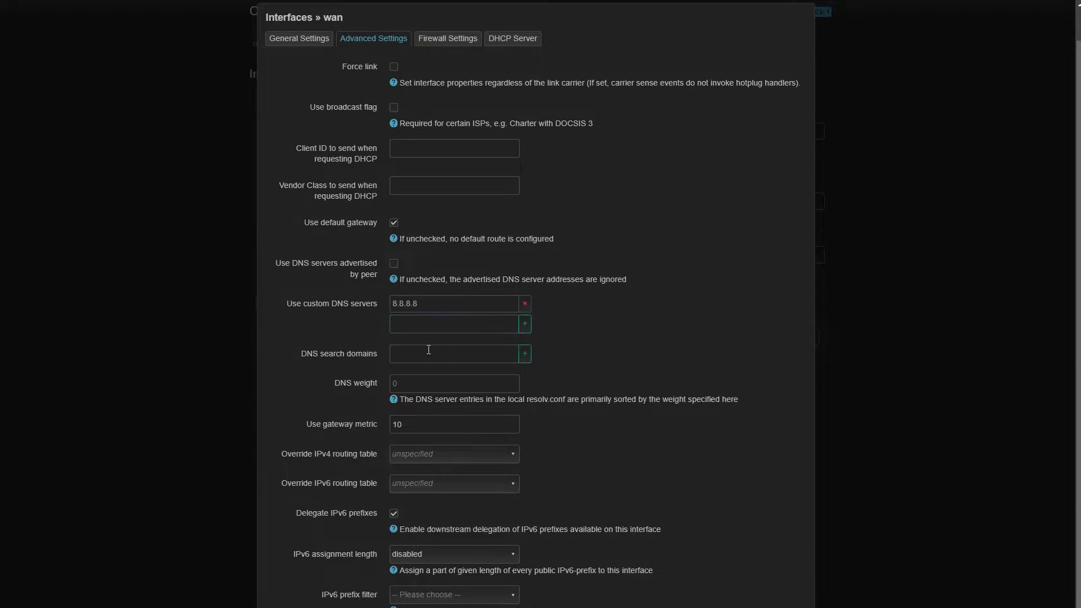
click(431, 324)
text(8.8.4.4)
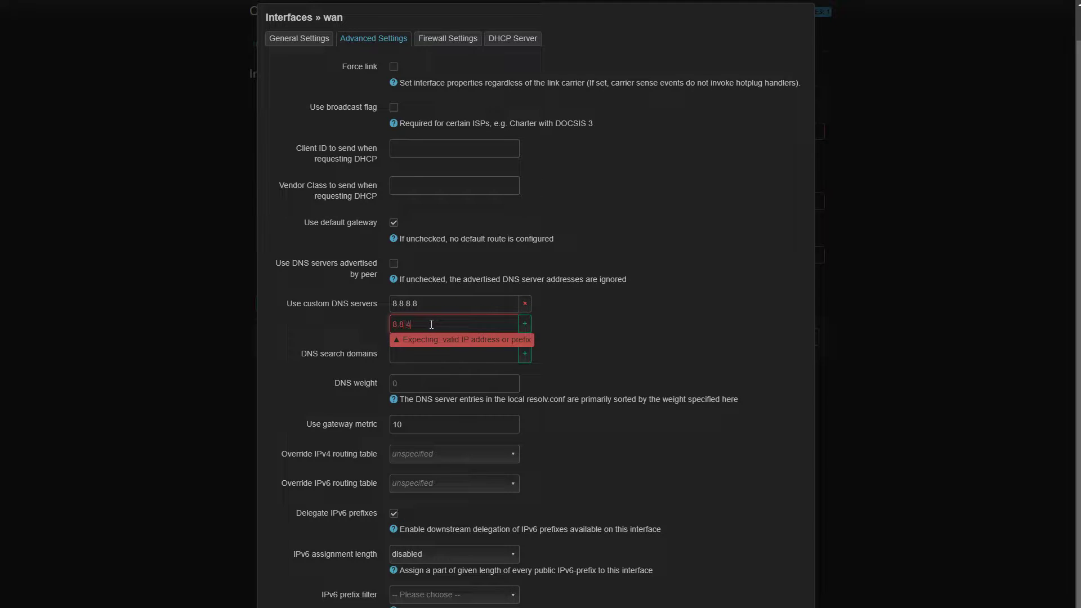
click(524, 324)
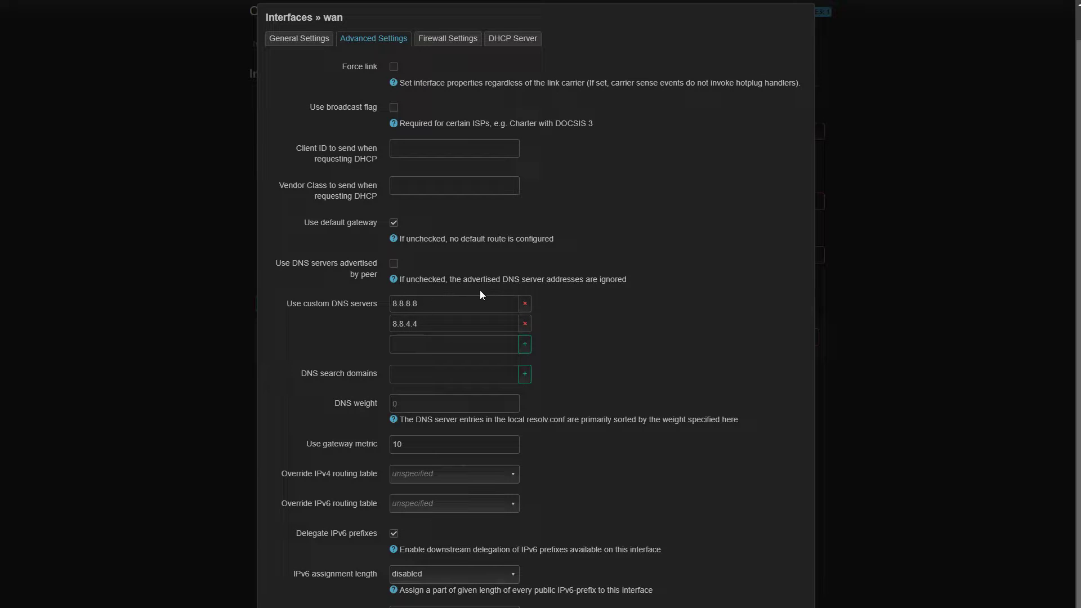
- Save the wan settings and apply the pending interface changes
scroll(626, 427, down, 2)
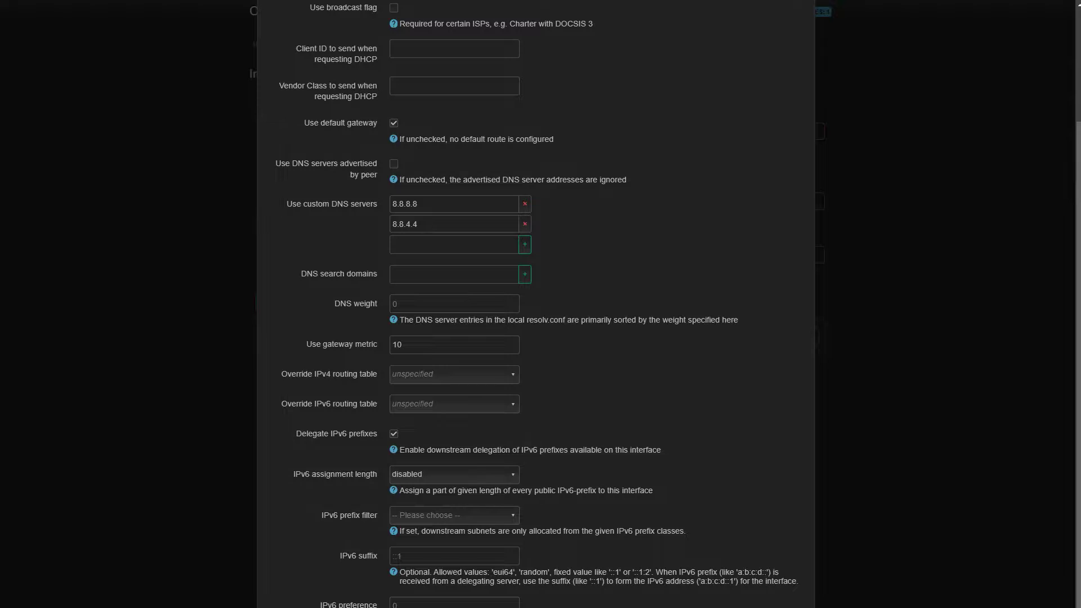
key(Return)
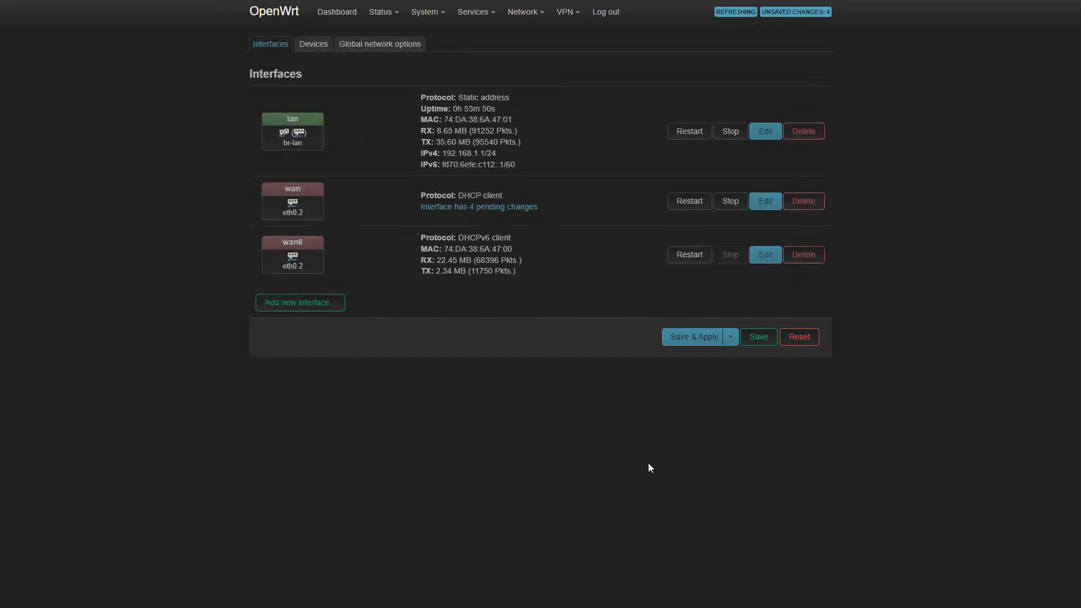
click(694, 338)
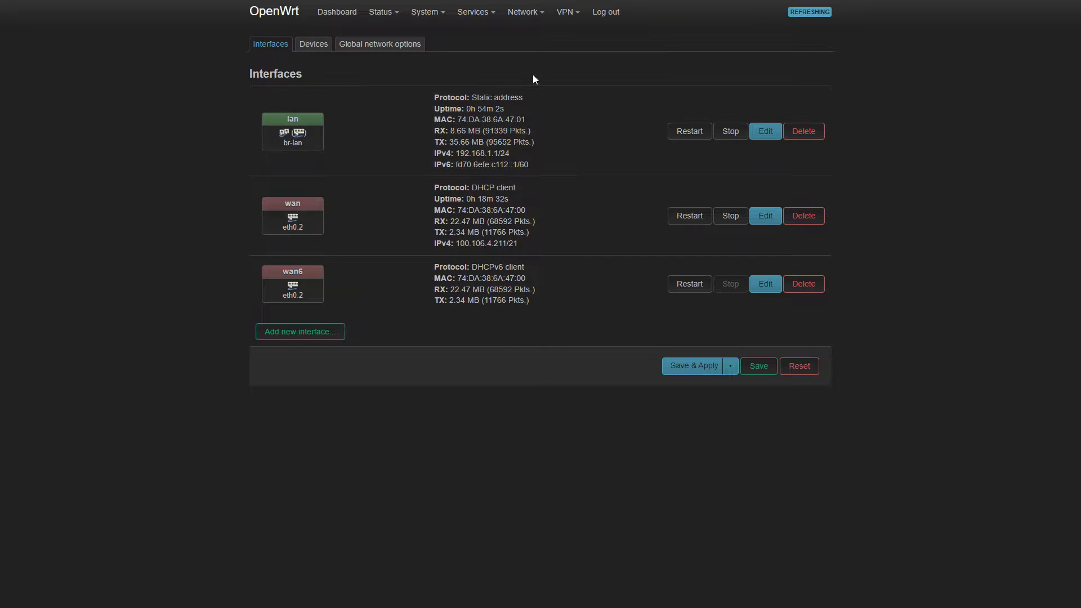
mouse_move(541, 26)
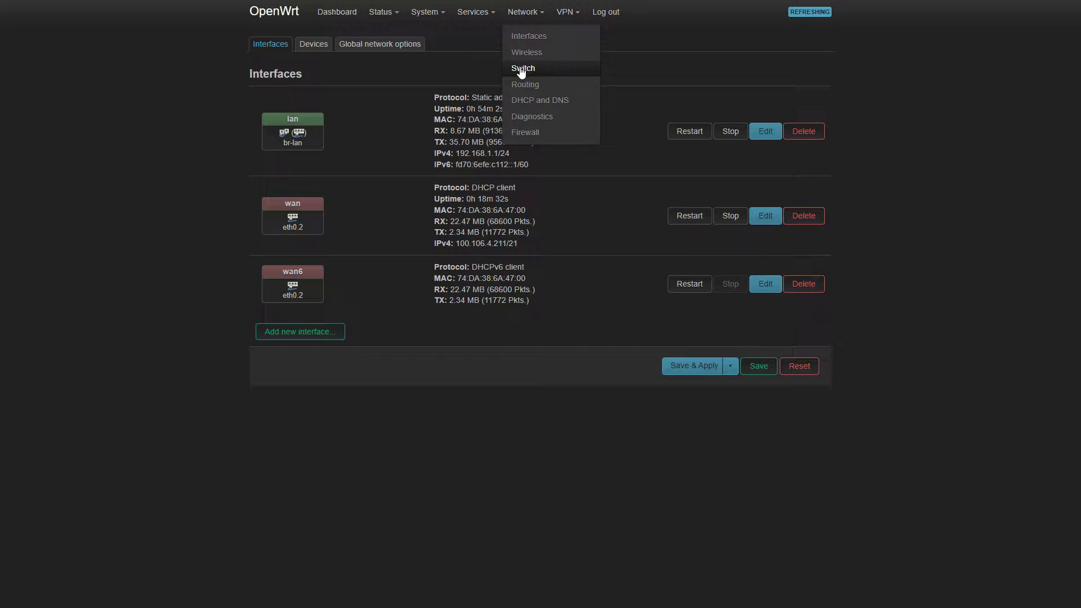
- On the switch0 VLAN page, add VLAN 3, leaving it on no ports
click(541, 68)
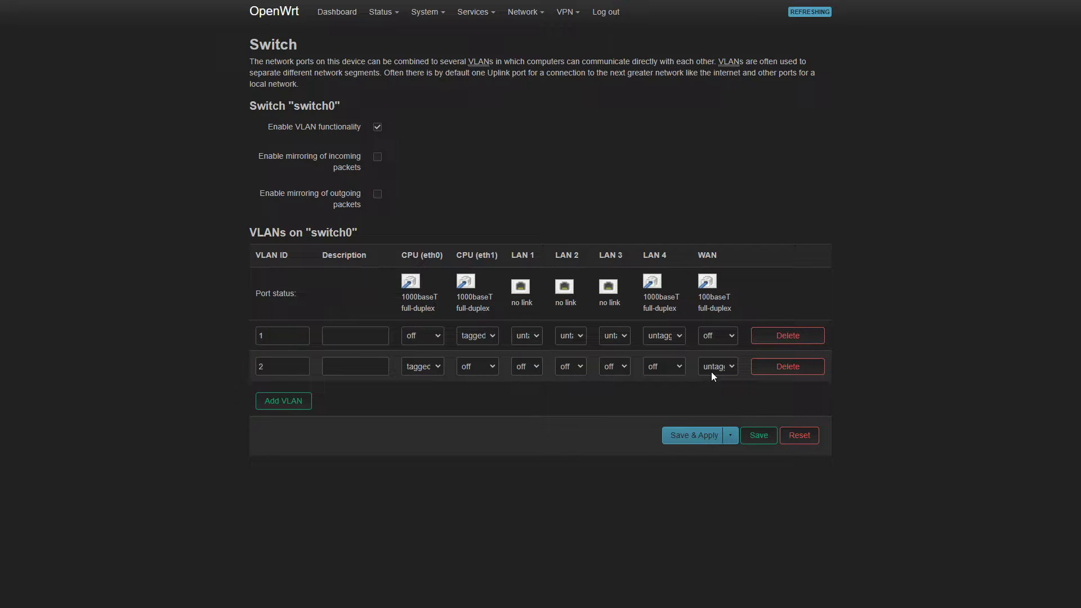
click(301, 410)
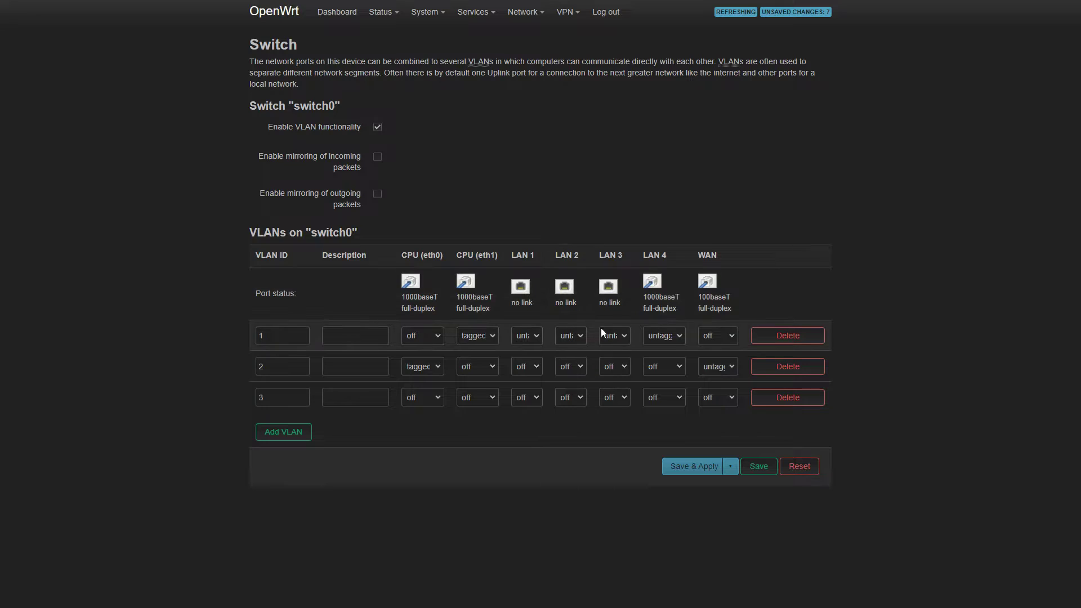
- Tag CPU (eth0) on VLAN 3 and leave the WAN port off
click(432, 395)
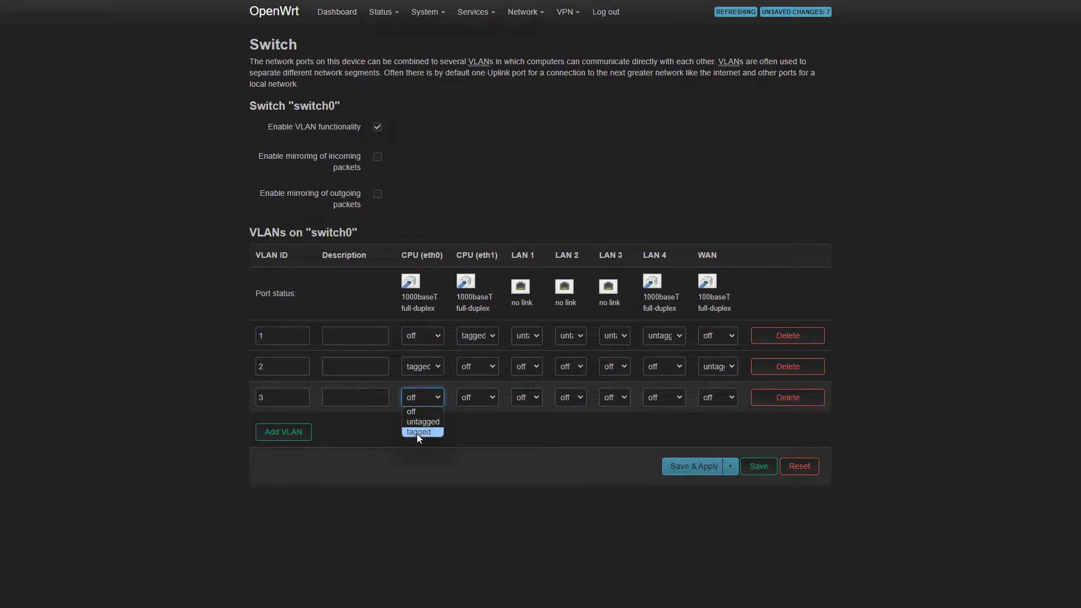
click(418, 432)
click(718, 396)
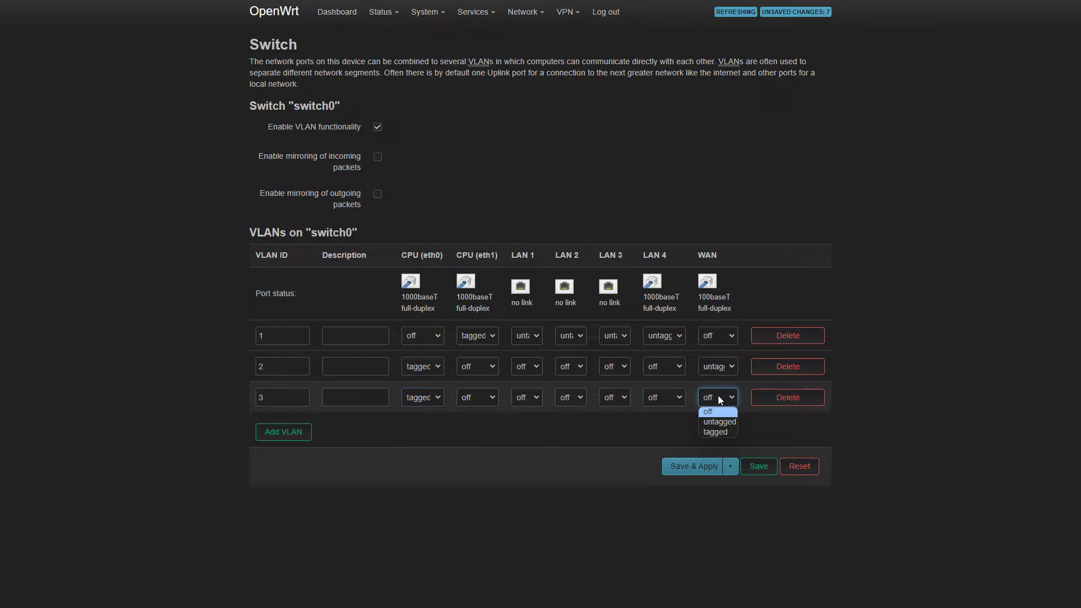
click(523, 420)
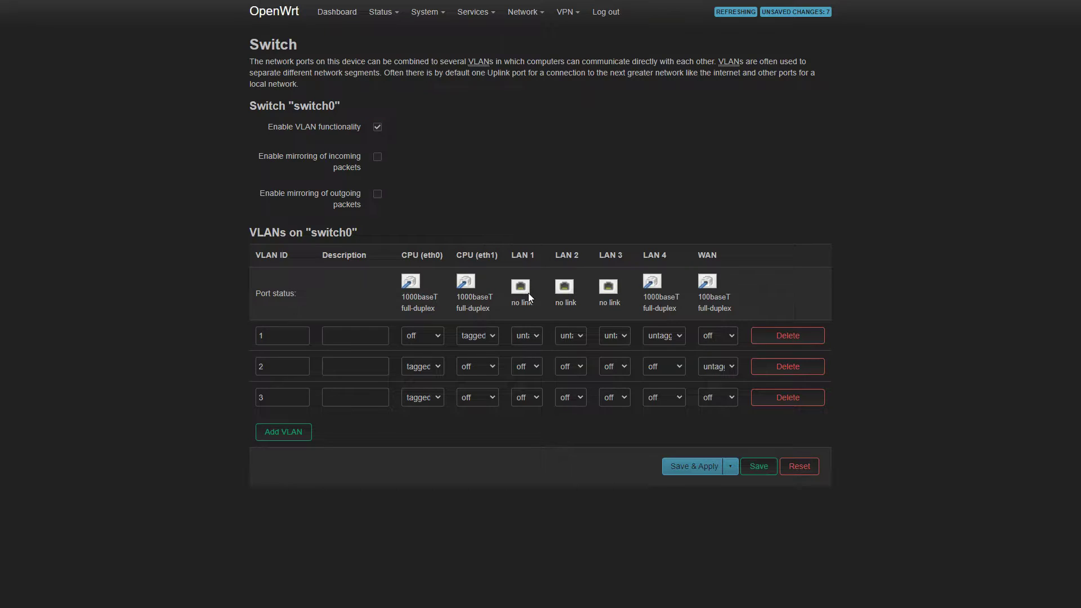
- Move LAN 1 from VLAN 1 to untagged on VLAN 3 and apply the switch changes
click(529, 336)
click(528, 354)
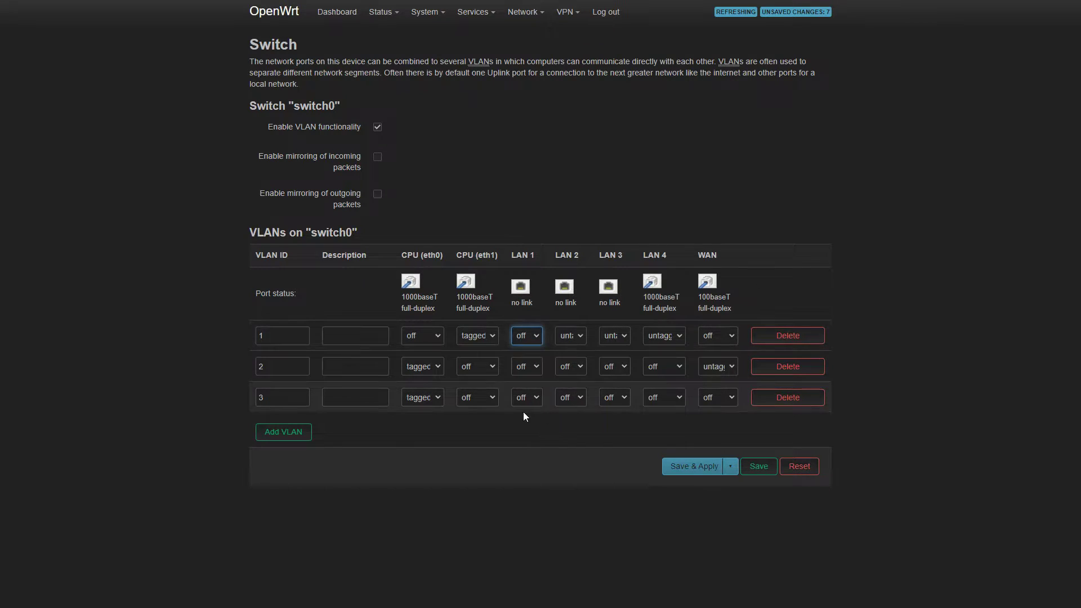
click(533, 398)
click(532, 421)
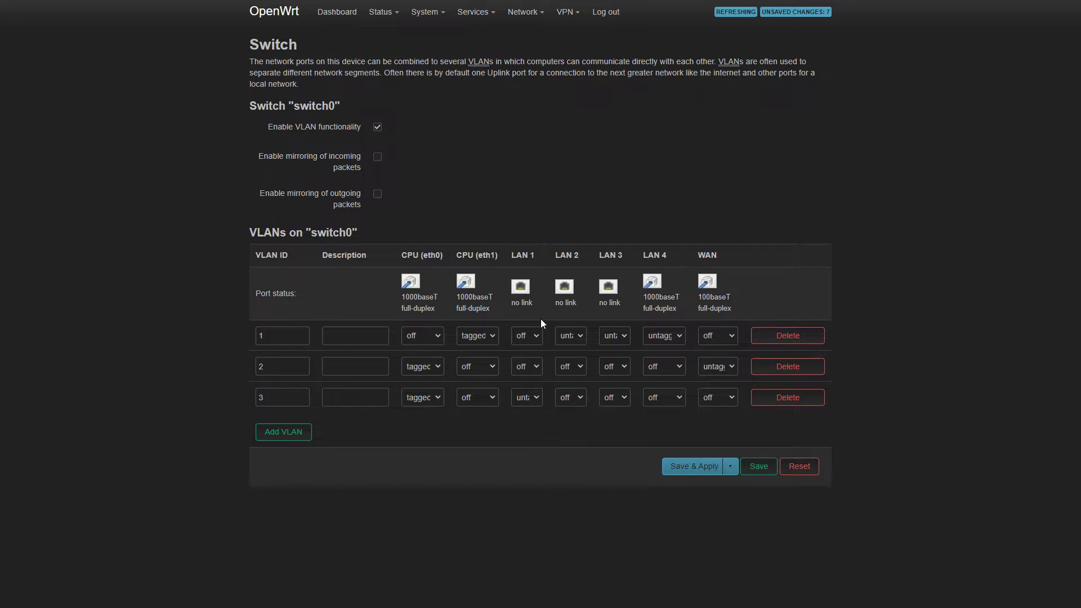
click(694, 471)
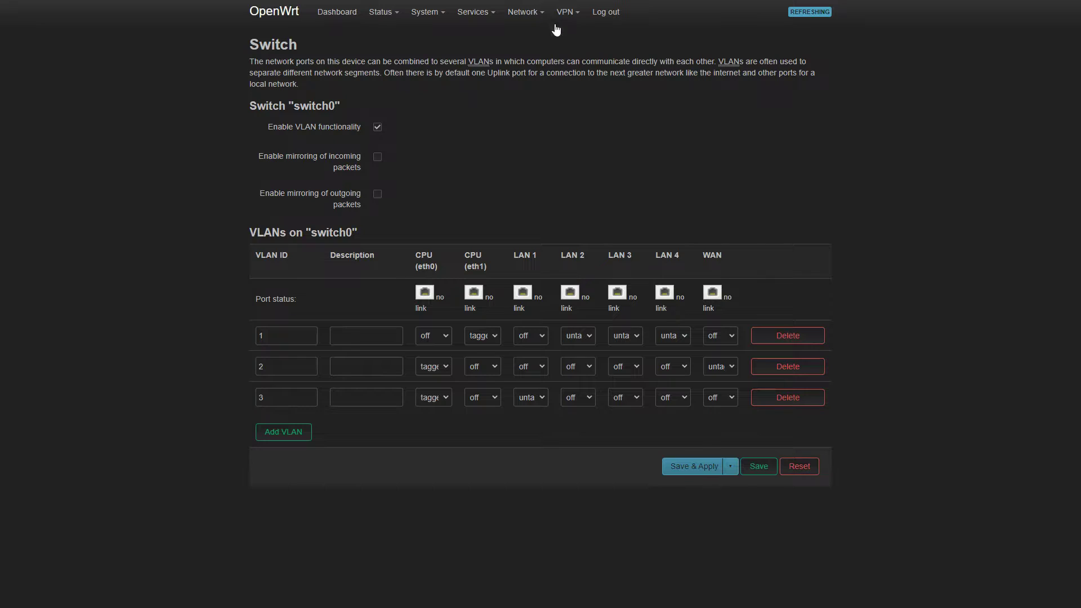
- Create a new interface 'wanb' with protocol DHCP client on device eth0.3
mouse_move(523, 12)
click(525, 42)
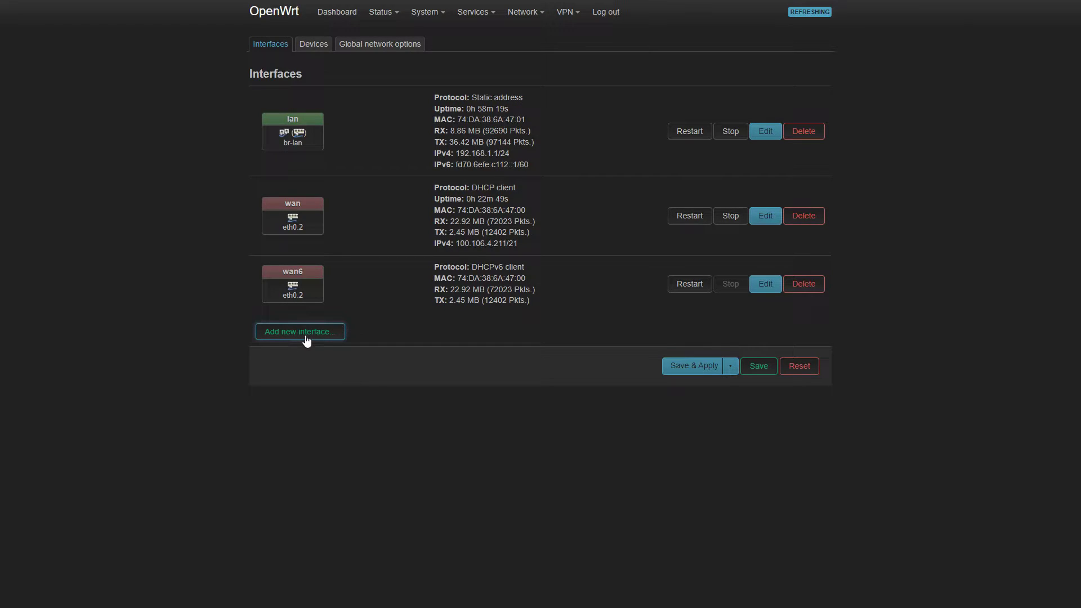
click(306, 342)
mouse_move(439, 75)
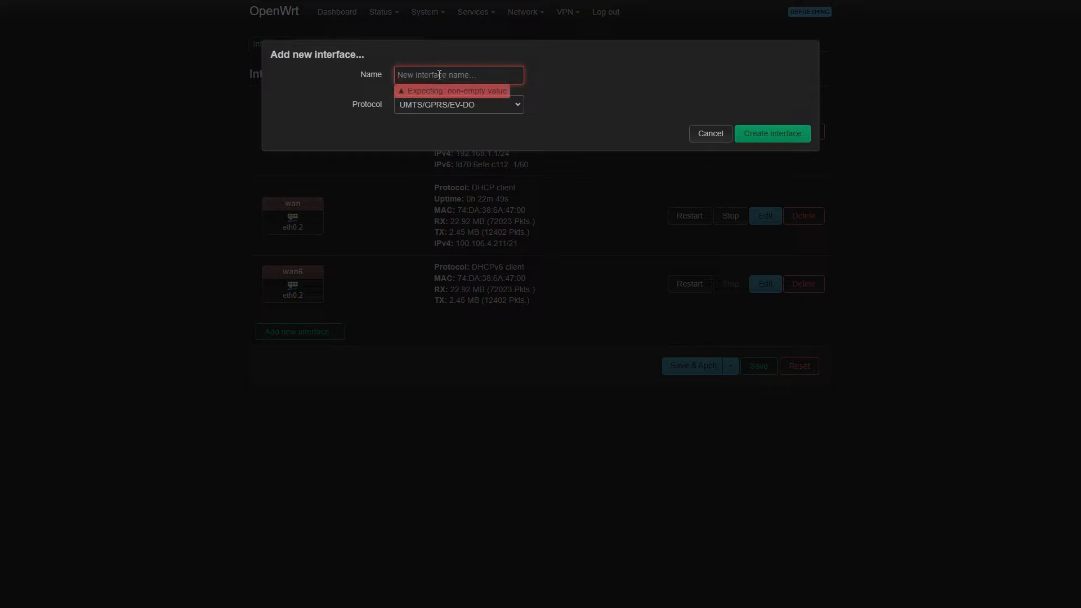
text(wa)
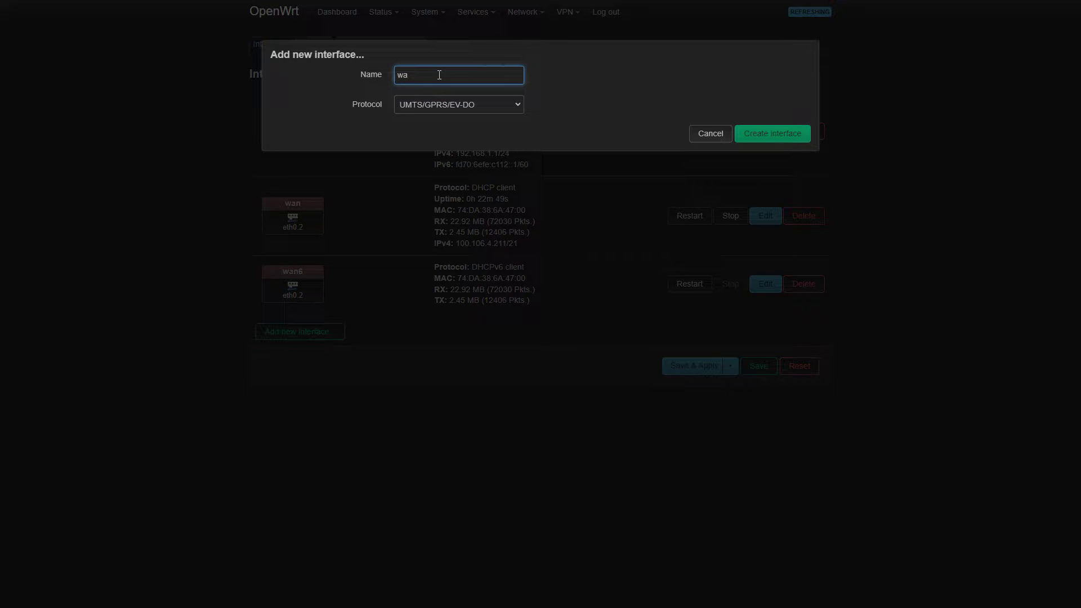
text(nb)
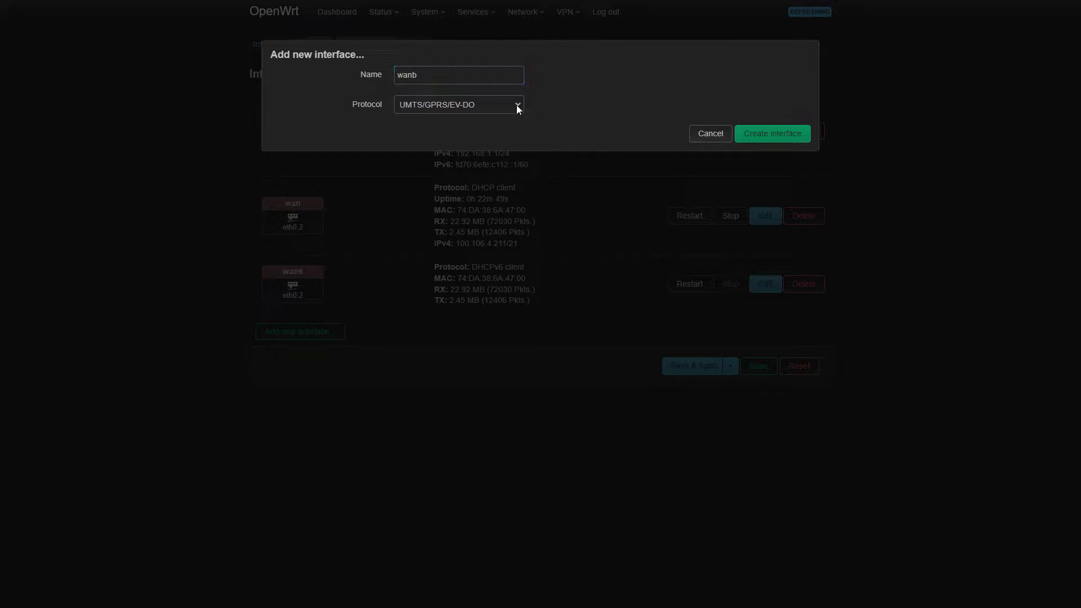
click(515, 105)
click(489, 128)
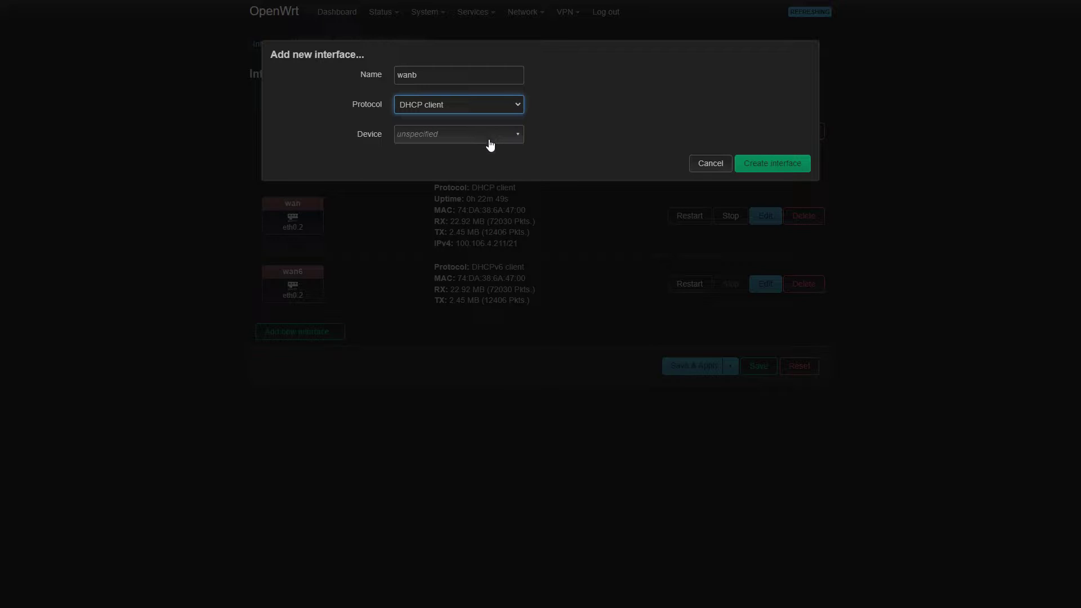
click(513, 135)
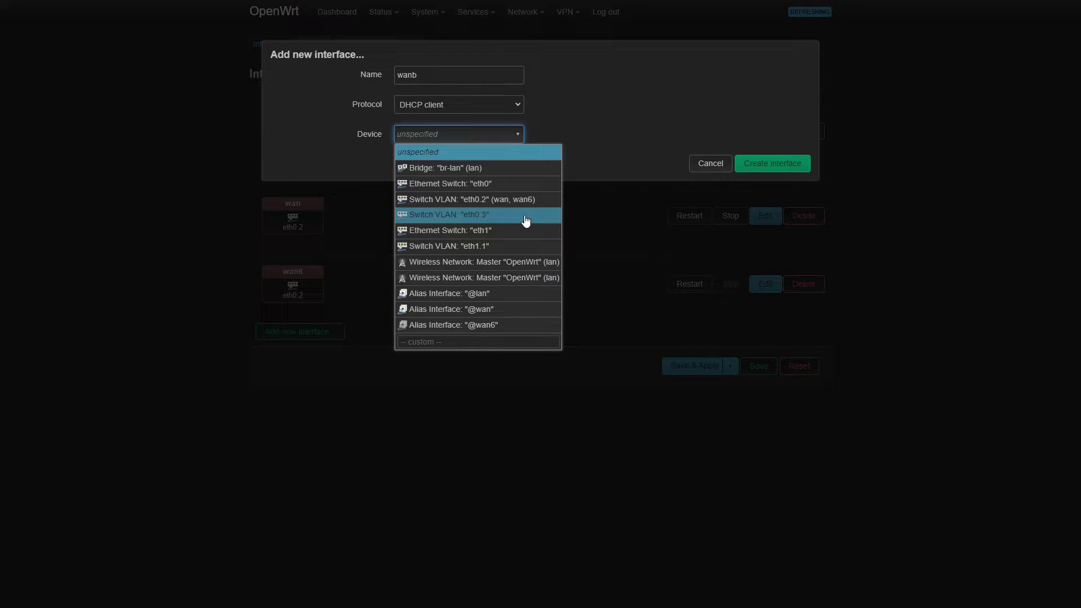
click(524, 215)
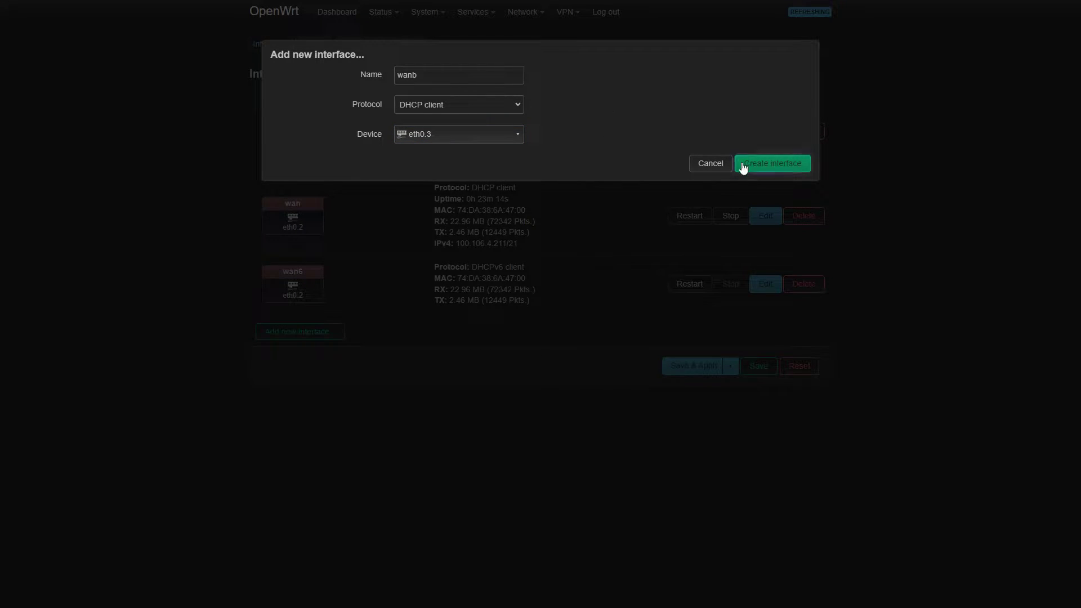
click(762, 164)
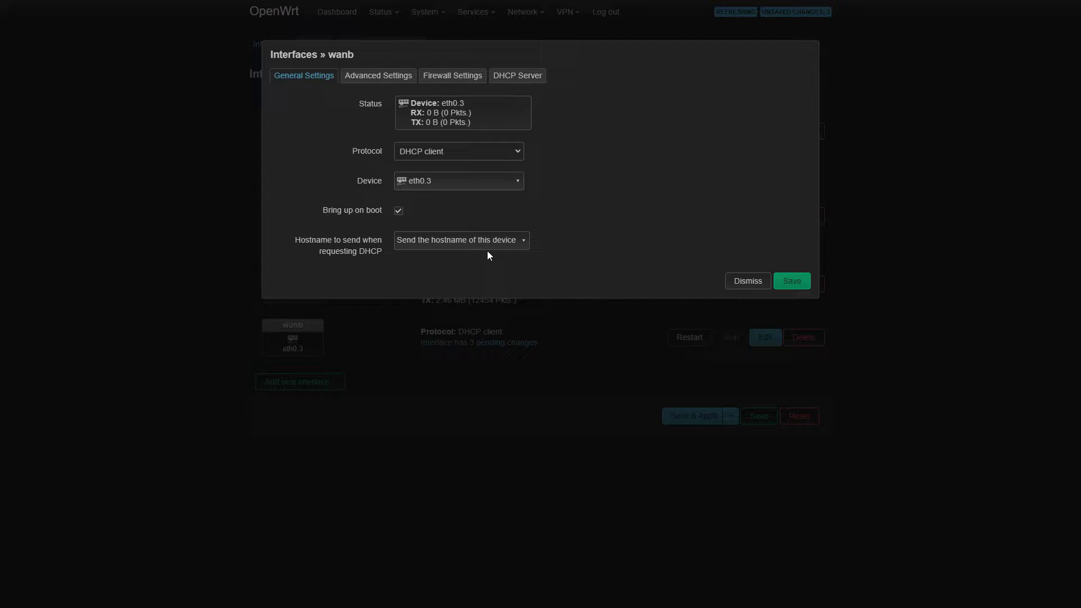
- Set wanb's hostname option to 'Do not send a hostname'
click(424, 243)
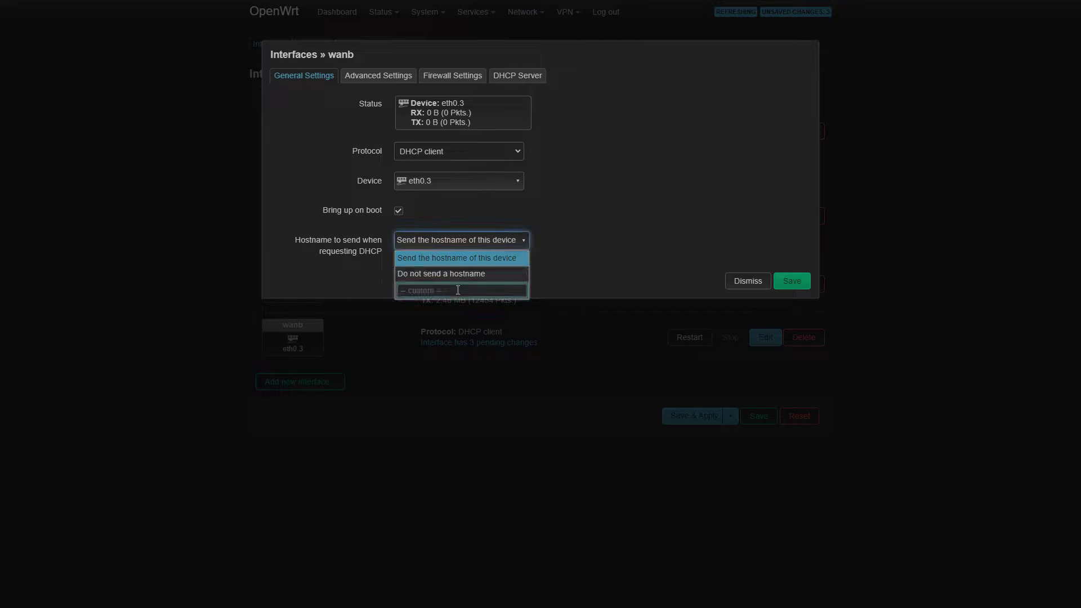
click(469, 274)
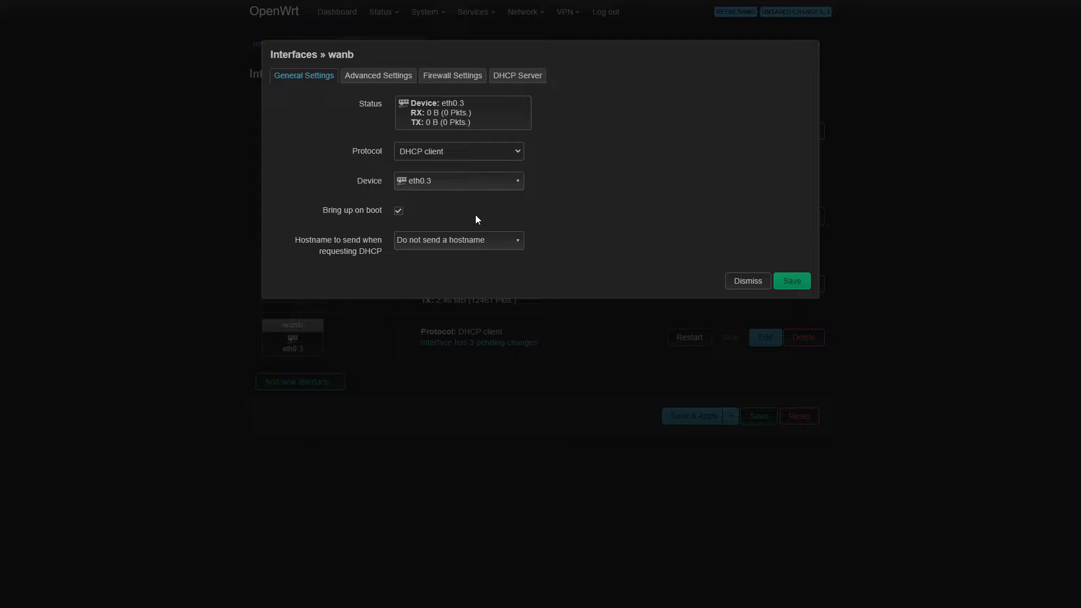
click(375, 75)
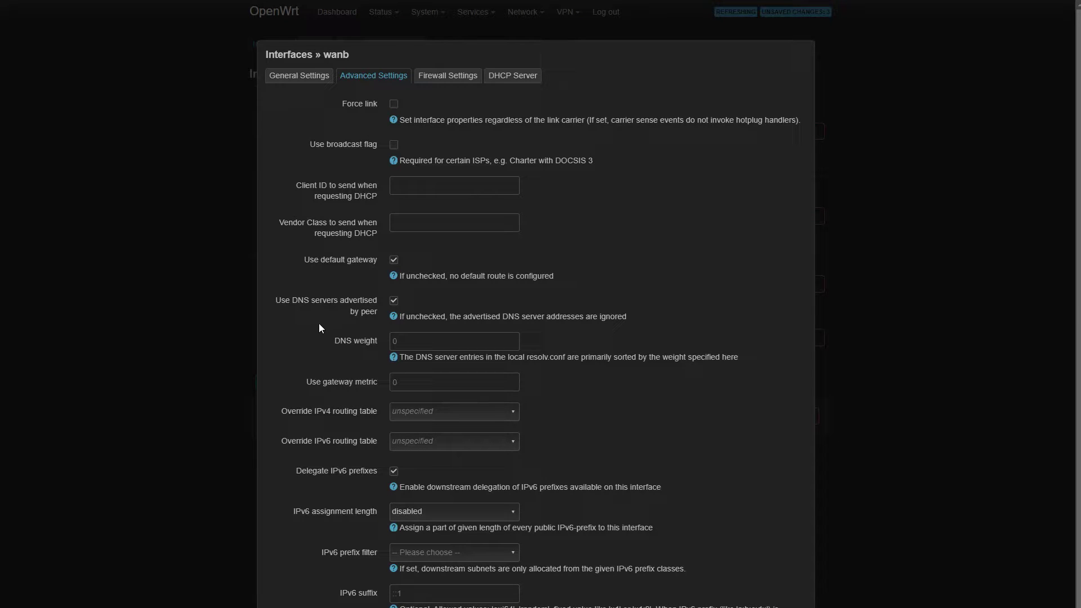
scroll(319, 323, down, 1)
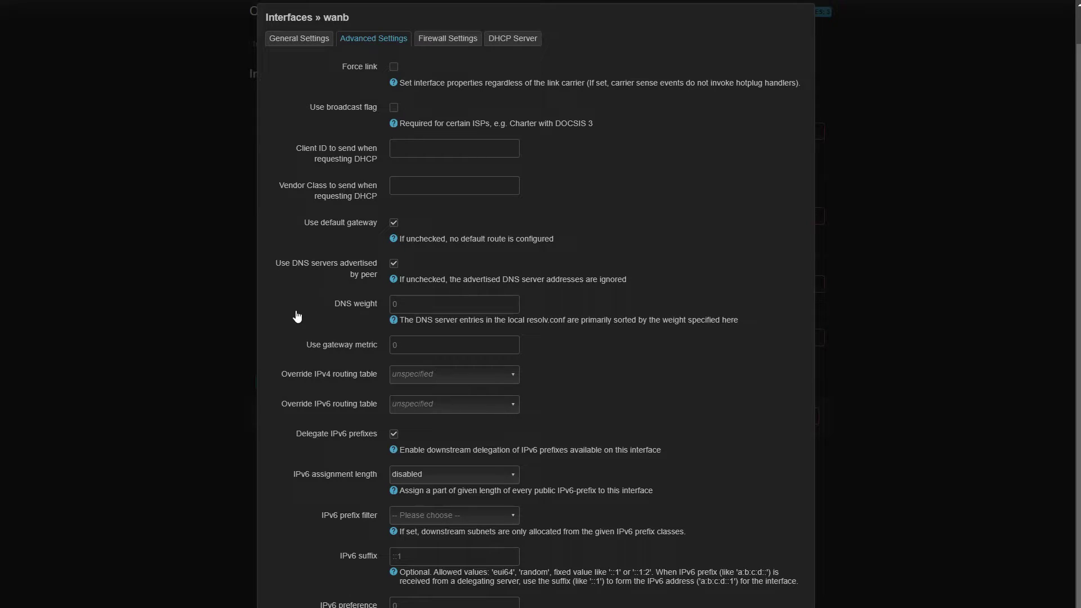
- Make wanb ignore peer DNS and use 8.8.8.8 and 8.8.4.4 instead
click(393, 263)
click(493, 304)
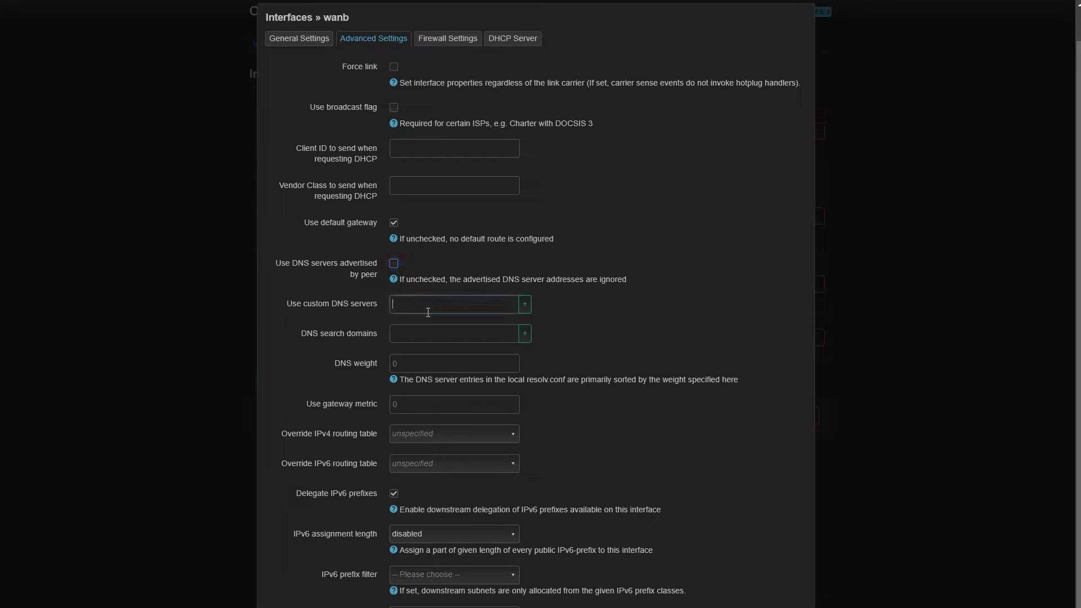
text(8.8.8.8)
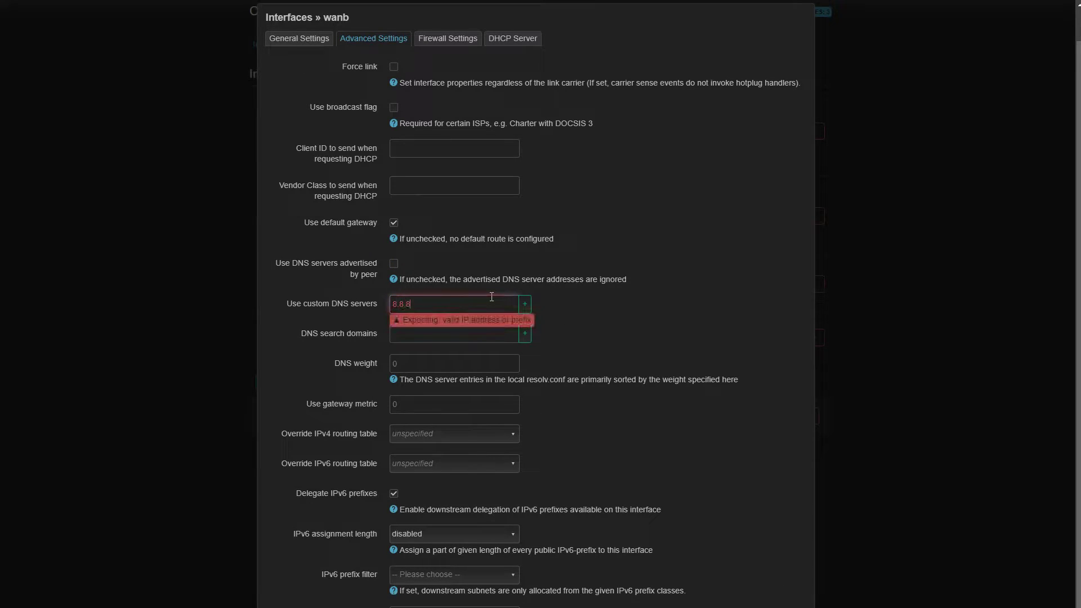
click(524, 304)
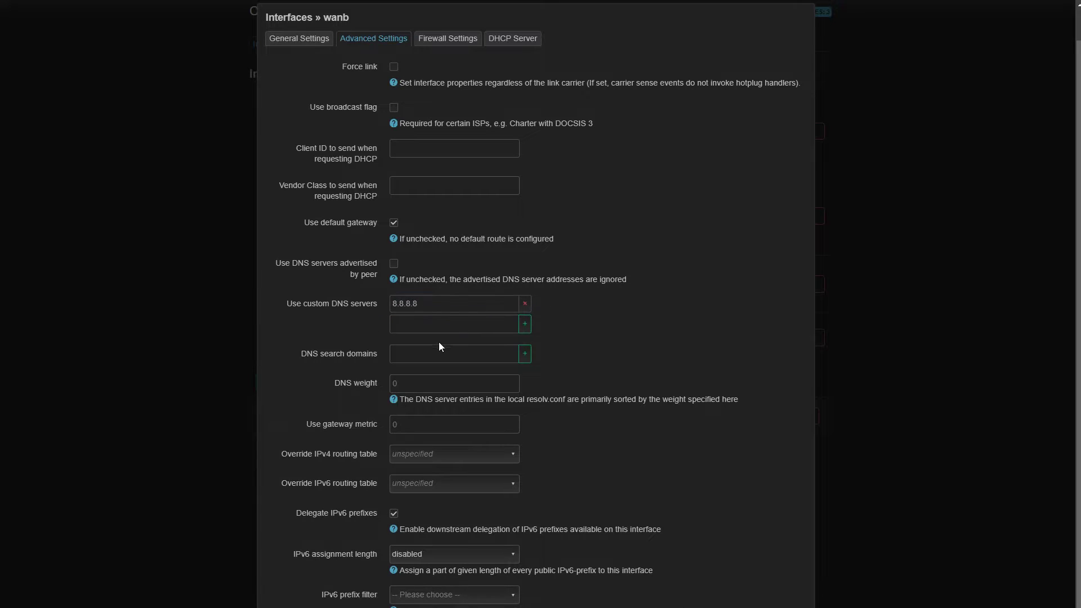
text(8.8.4.4)
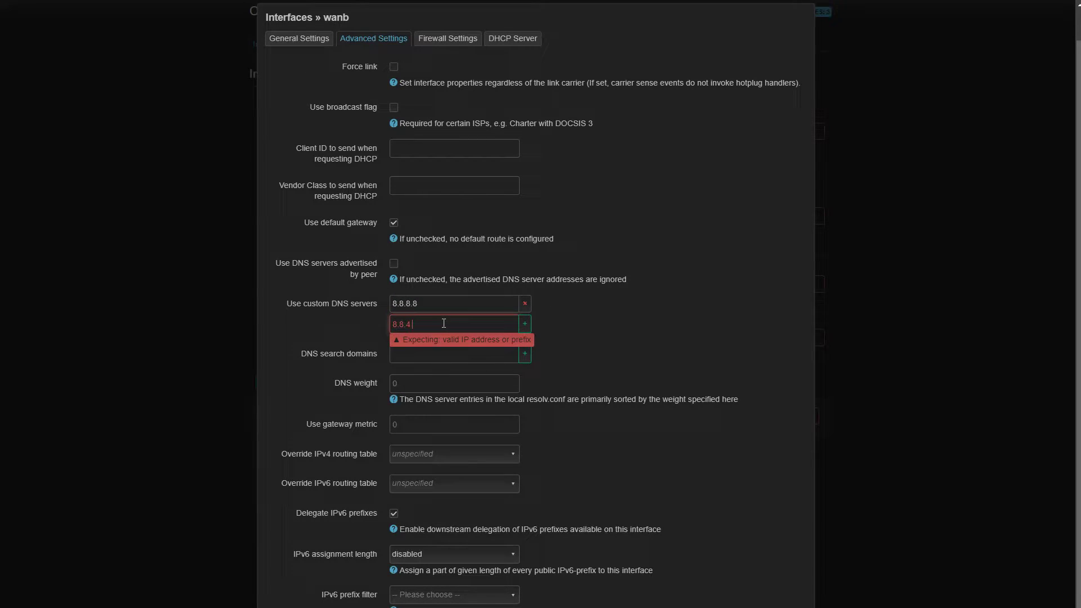
click(524, 324)
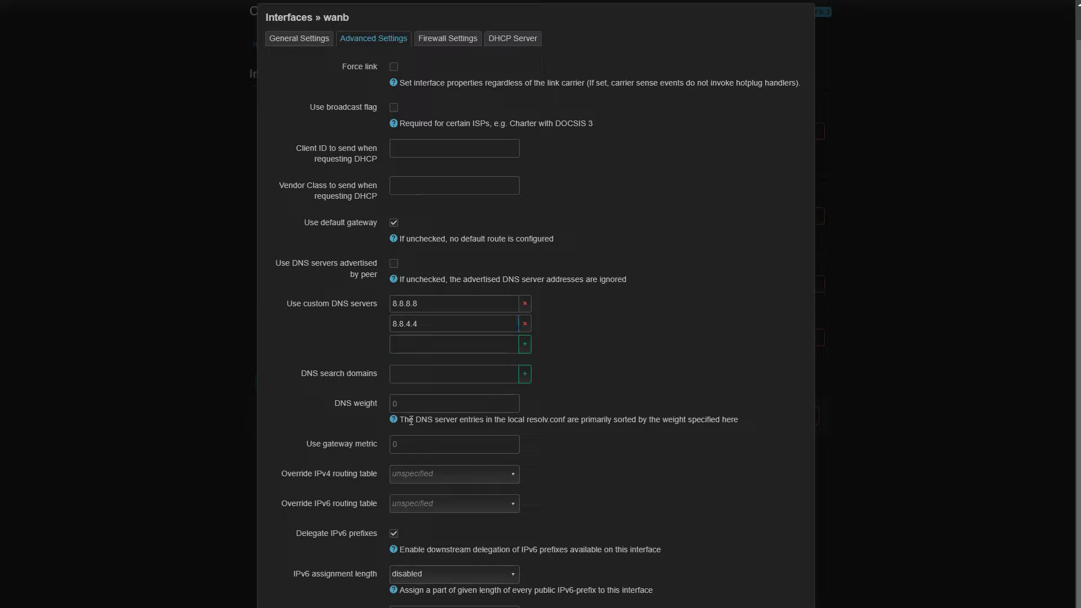
- Give wanb a gateway metric of 20 and close its settings, keeping the changes
click(417, 446)
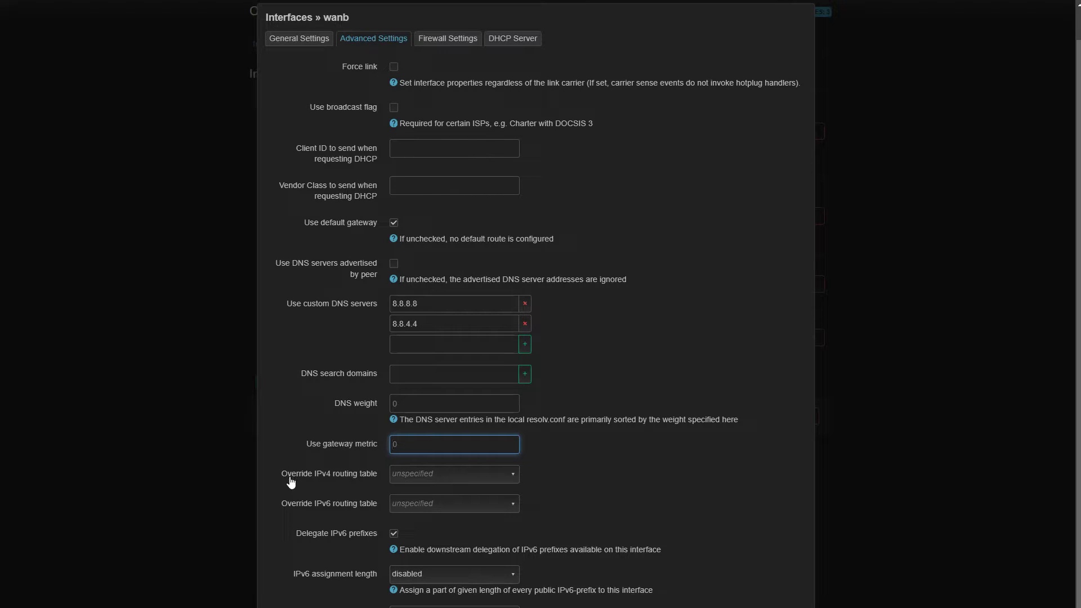
text(20)
click(652, 468)
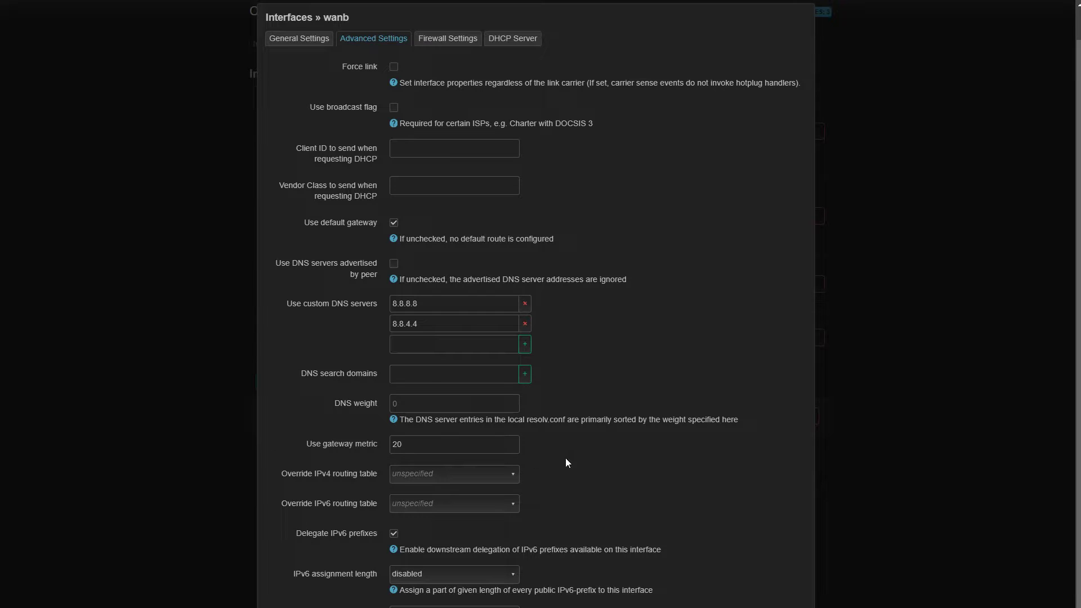
scroll(731, 458, down, 2)
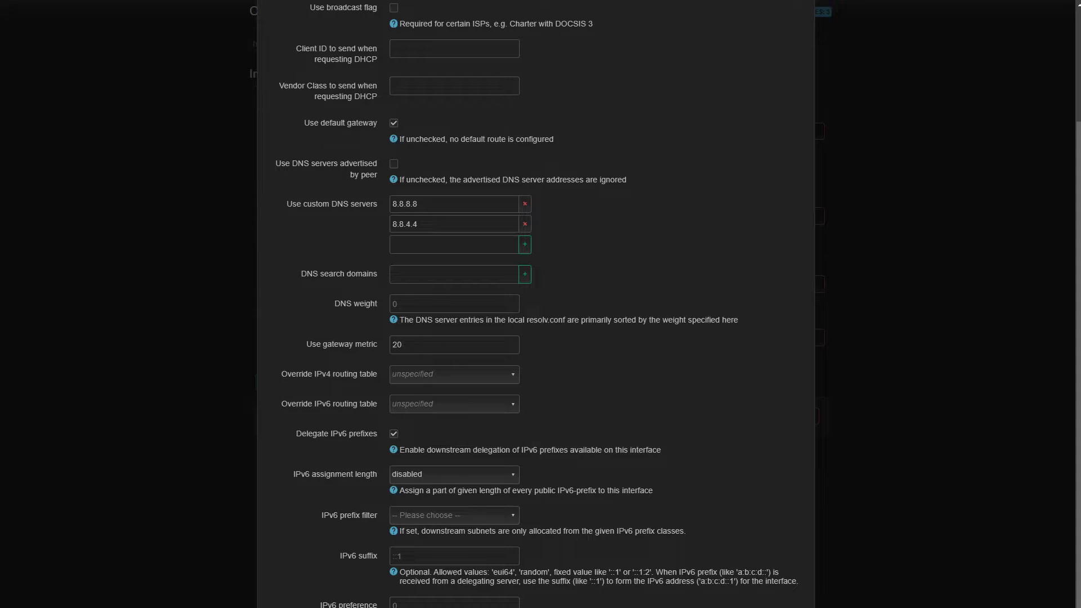
key(Escape)
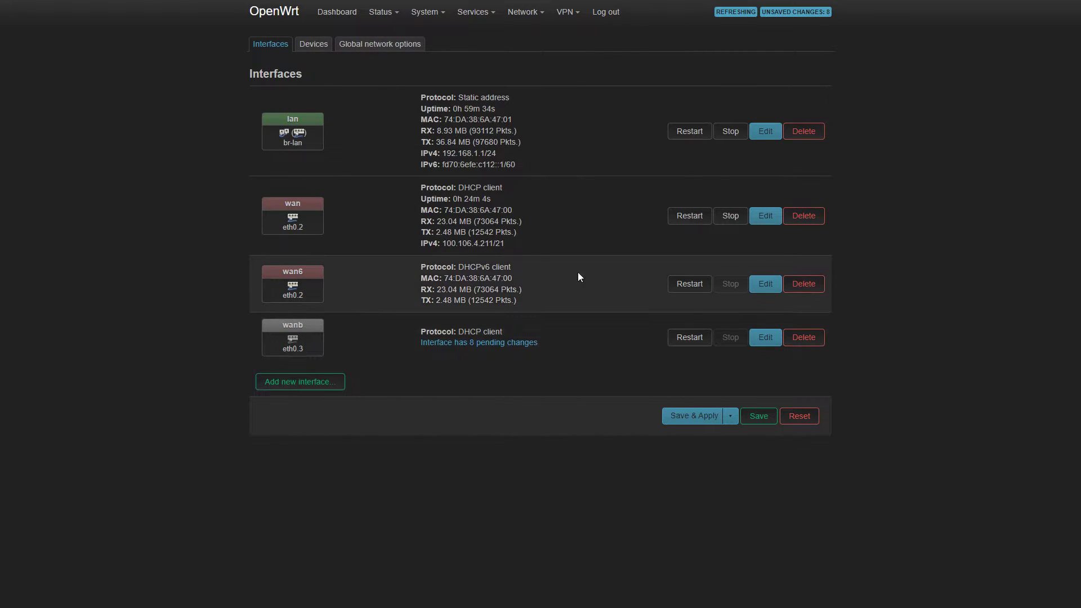
click(768, 336)
- Assign wanb to the wan firewall zone and save it
click(451, 78)
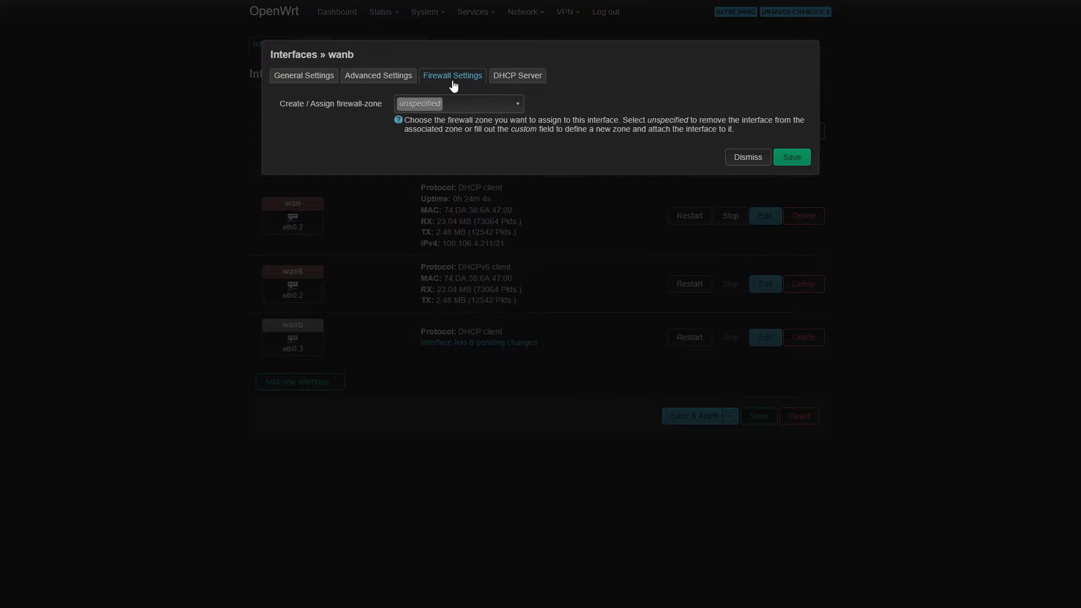
click(514, 105)
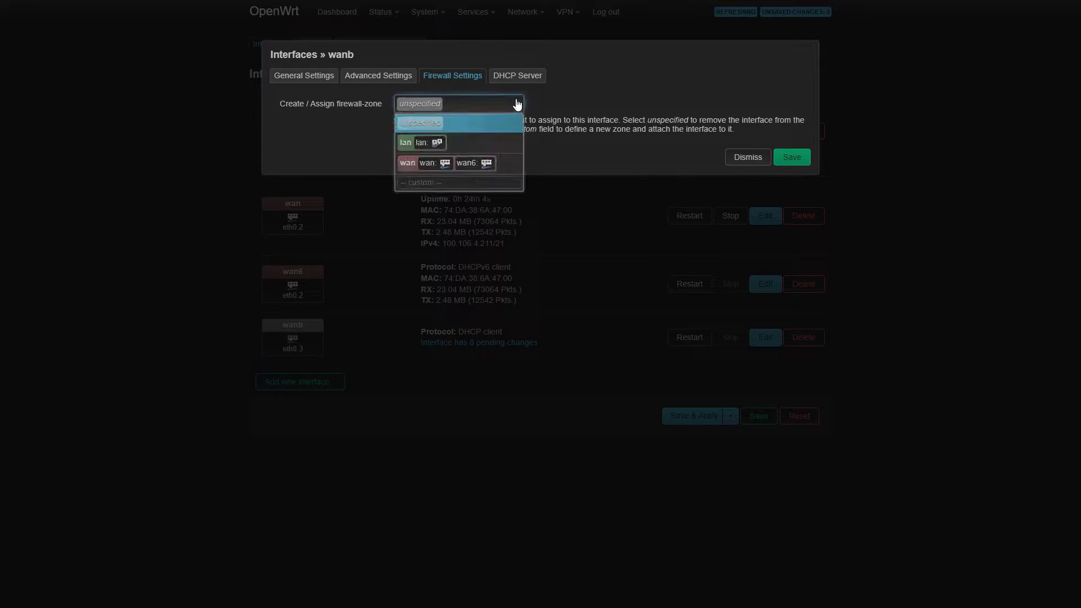
click(504, 167)
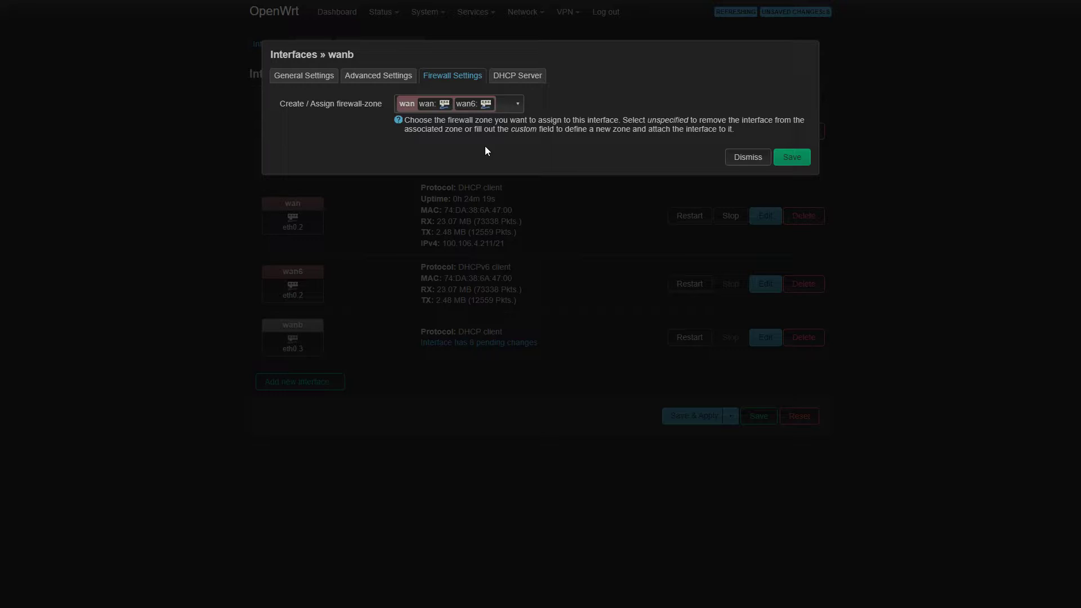
click(805, 158)
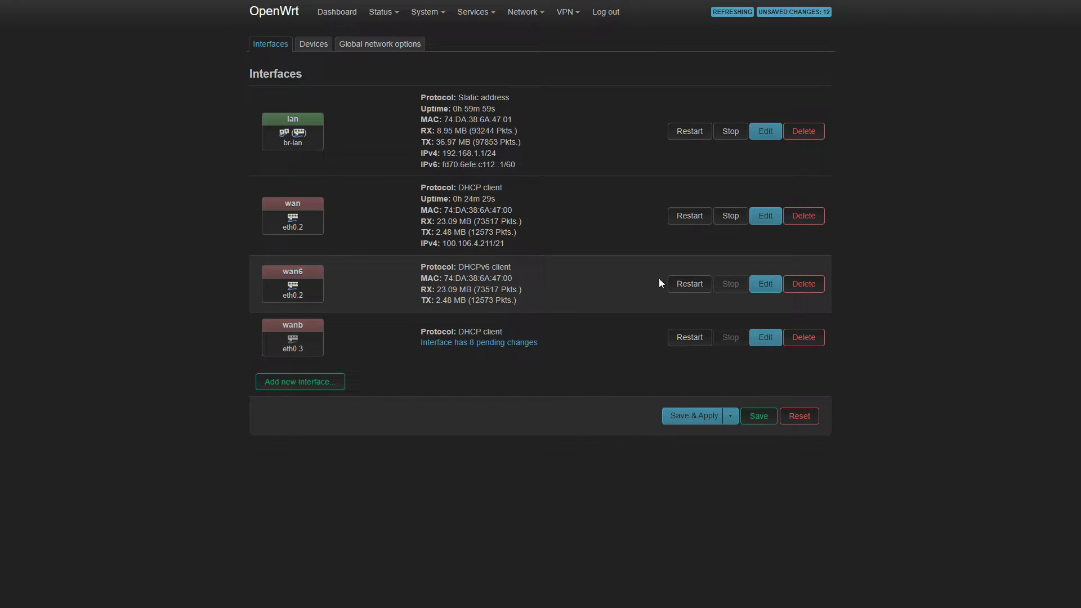
- Disable wan6's bring-up on boot, save it, and apply all pending network changes
click(766, 282)
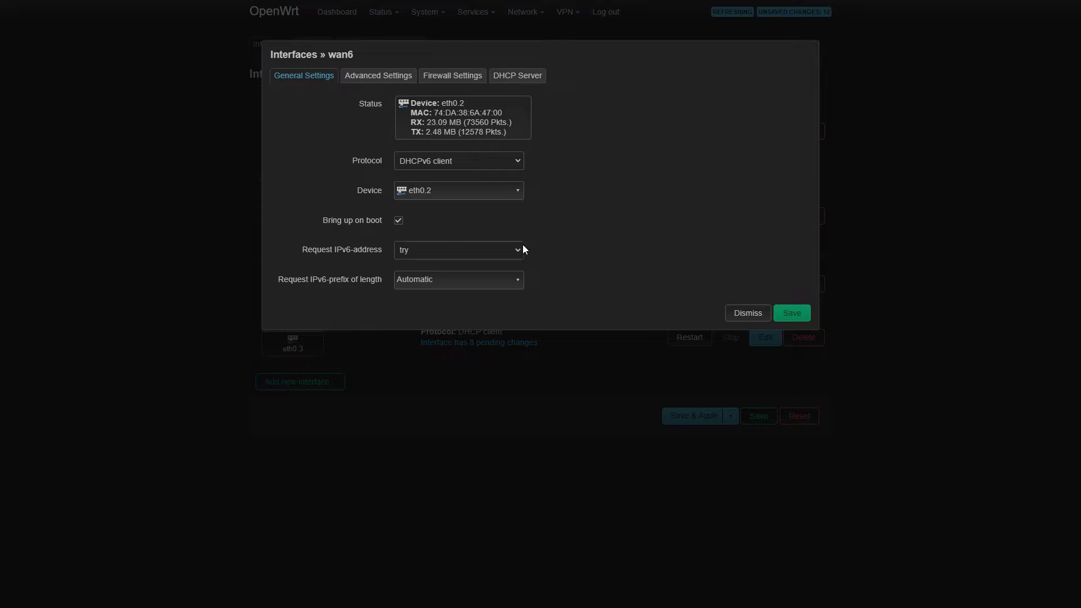
click(399, 220)
click(786, 312)
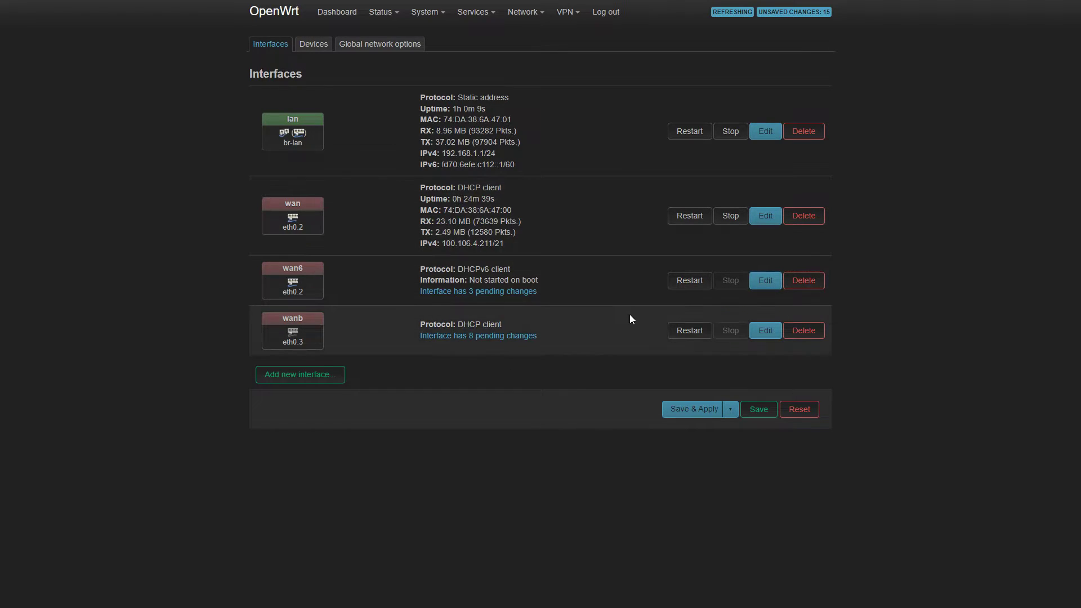
click(697, 407)
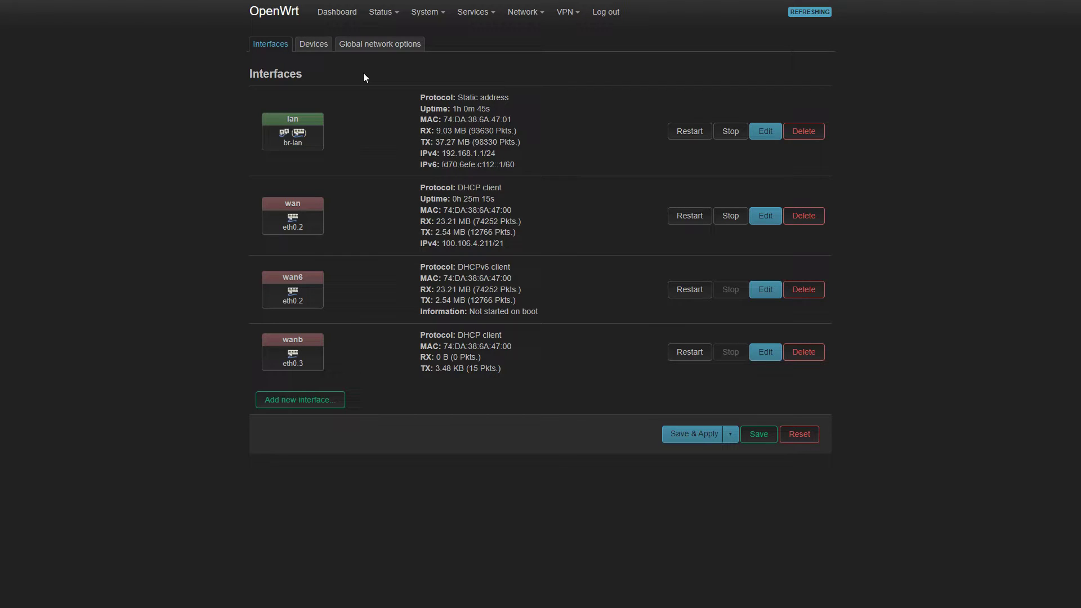
- Update the package lists on the System > Software page
mouse_move(373, 23)
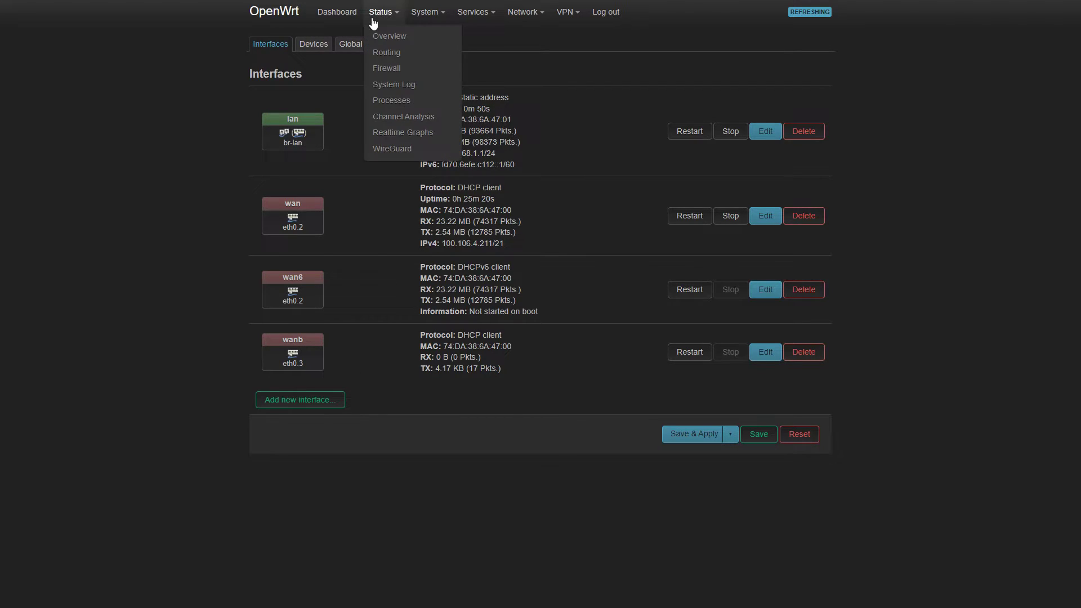
mouse_move(425, 19)
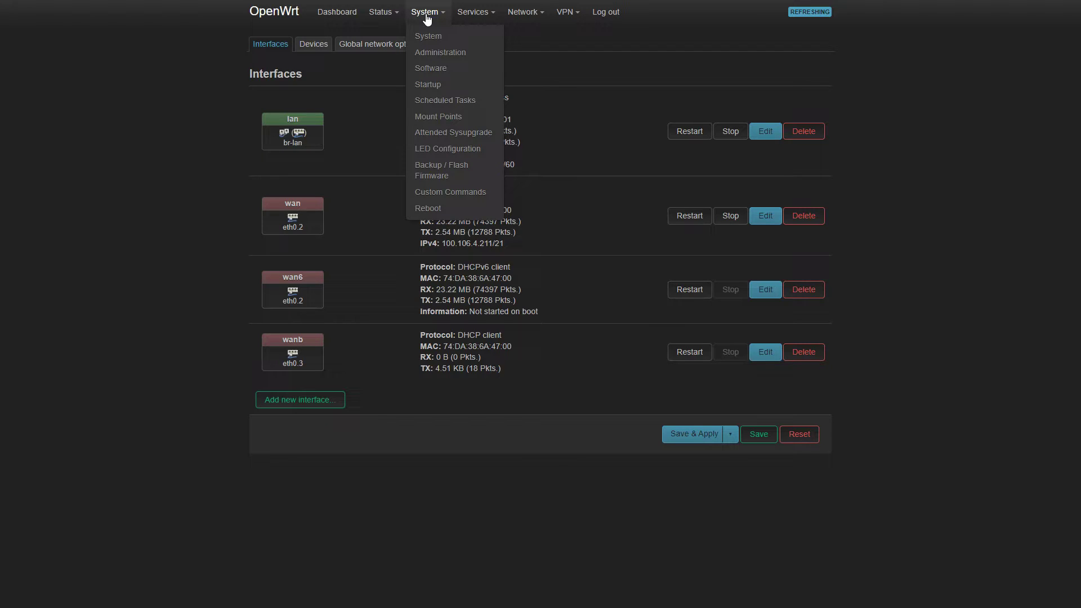
click(438, 70)
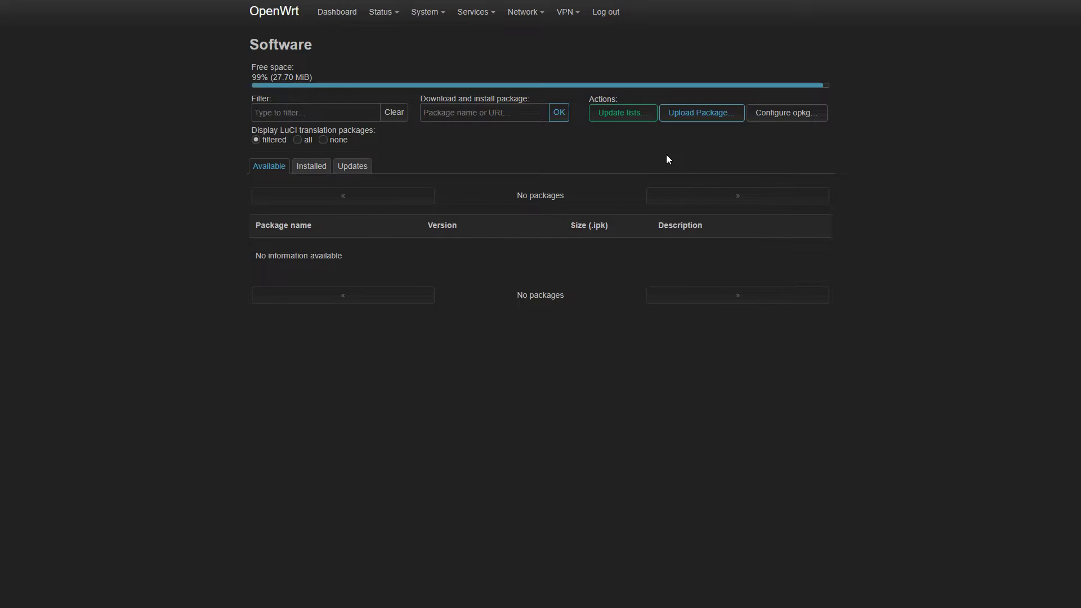
click(628, 114)
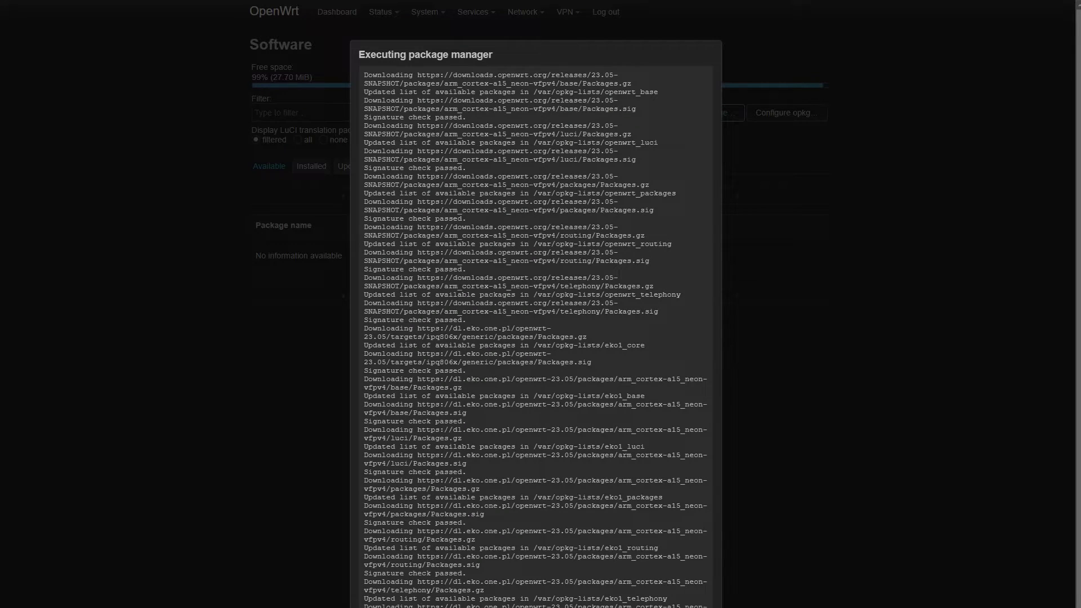
key(Escape)
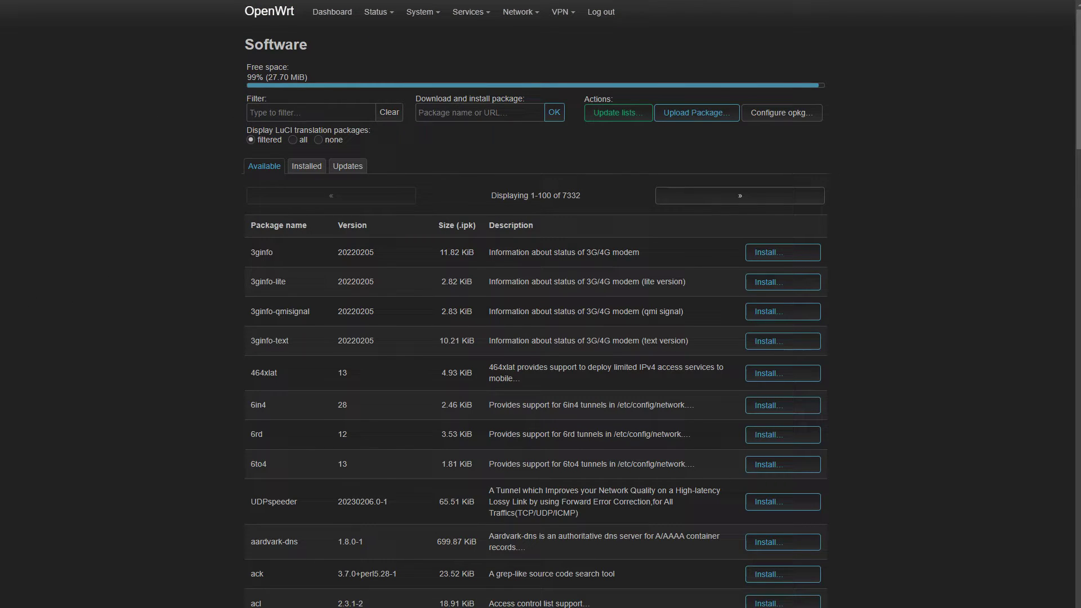
click(298, 114)
- Filter packages to 'mwan3', install mwan3 with its dependencies, then sign in again
text(mwan3)
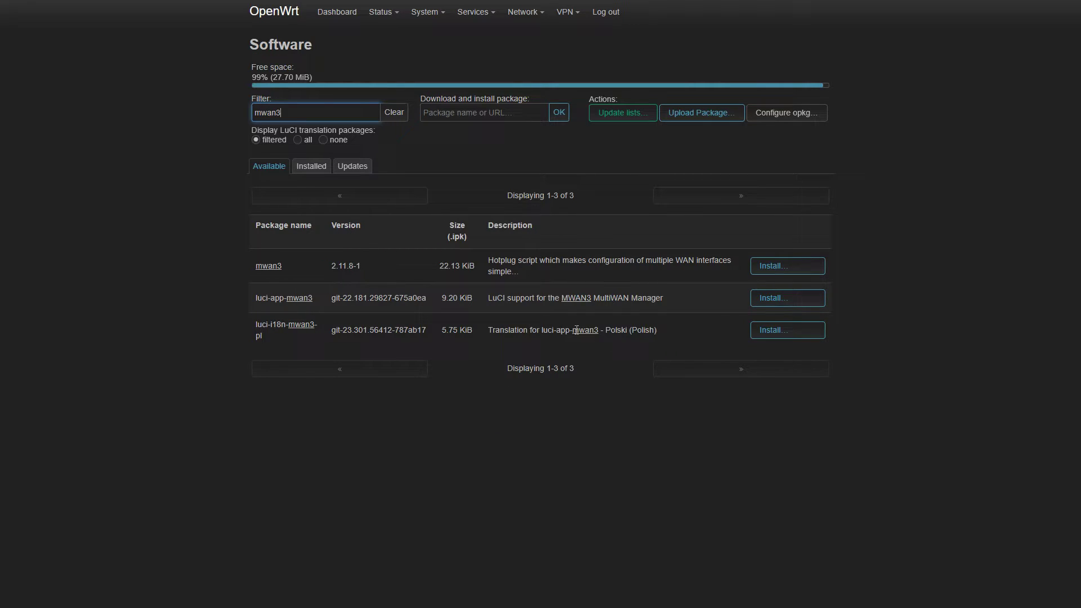
click(772, 270)
scroll(620, 310, down, 6)
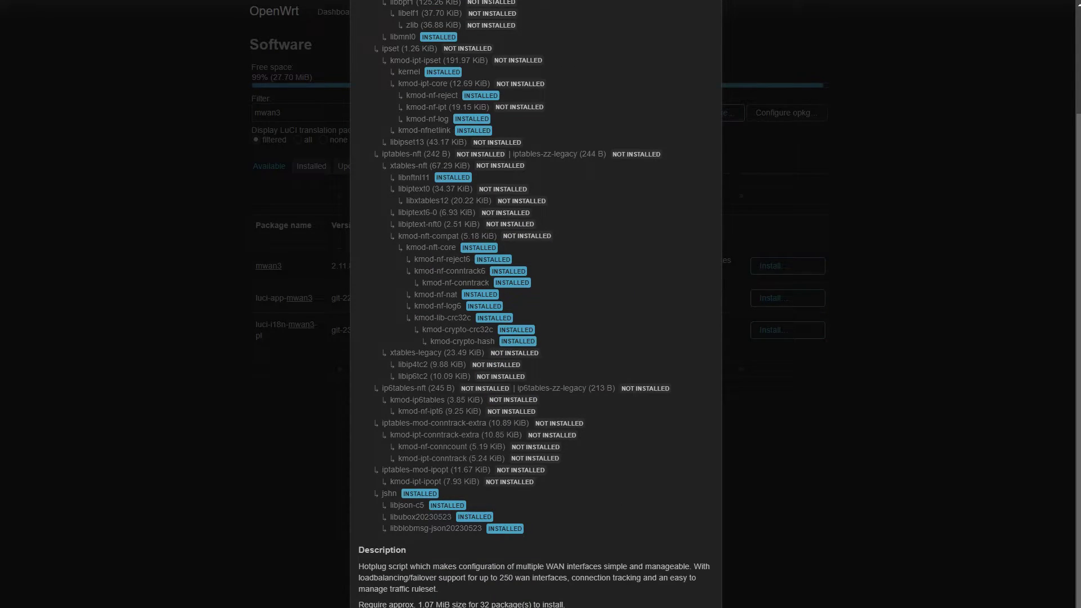
scroll(538, 519, down, 3)
click(538, 519)
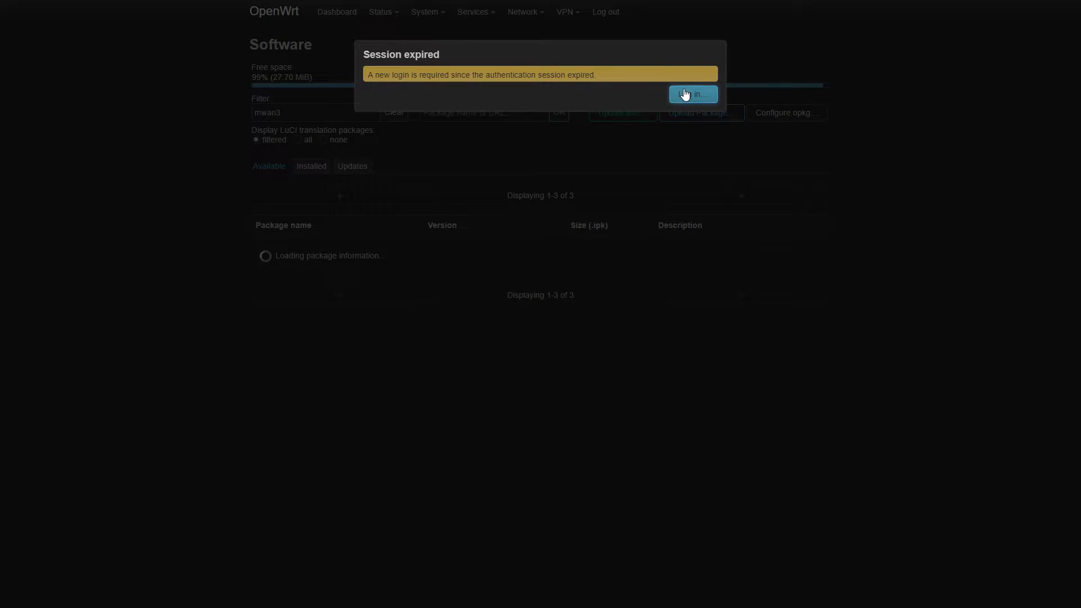
click(685, 94)
- Sign back in to the router with the saved login
click(541, 127)
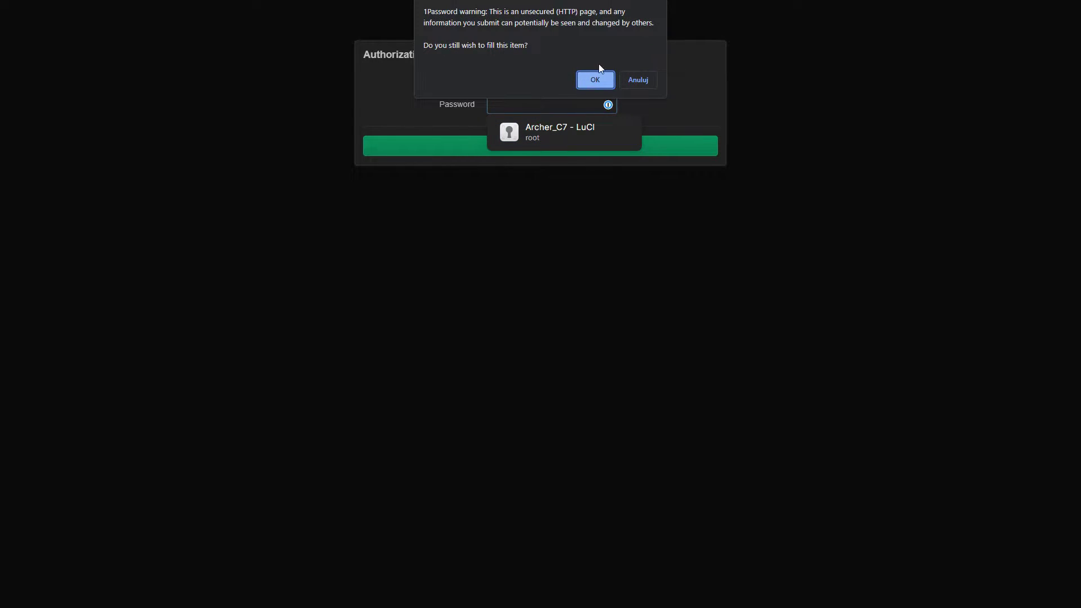
click(595, 79)
click(523, 146)
- Filter the package list for 'mwan' and install luci-app-mwan3, then close the installation log
mouse_move(397, 12)
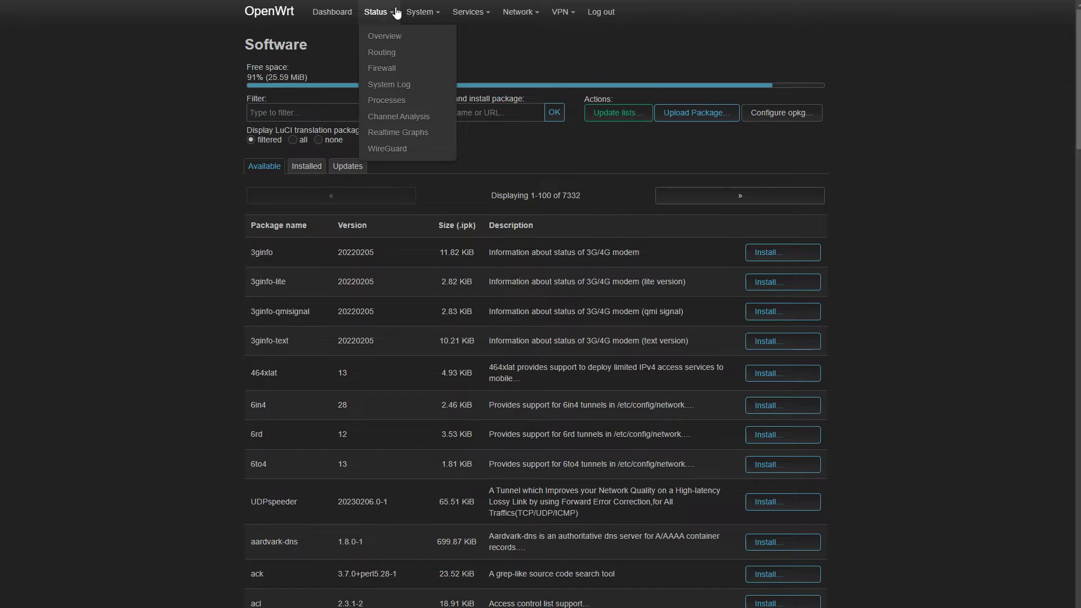
click(315, 114)
text(mwan)
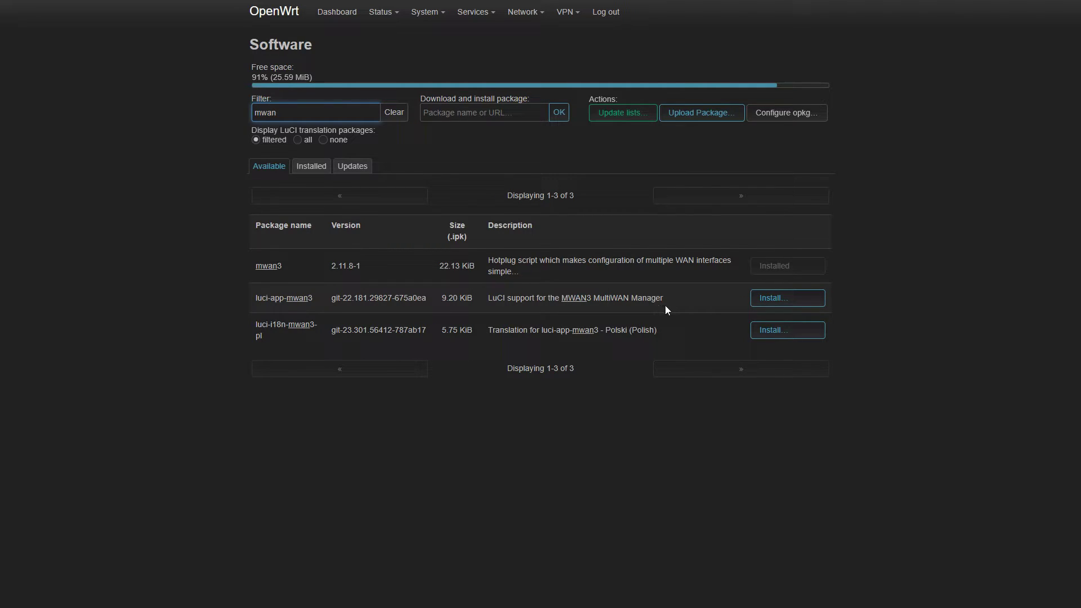
click(769, 292)
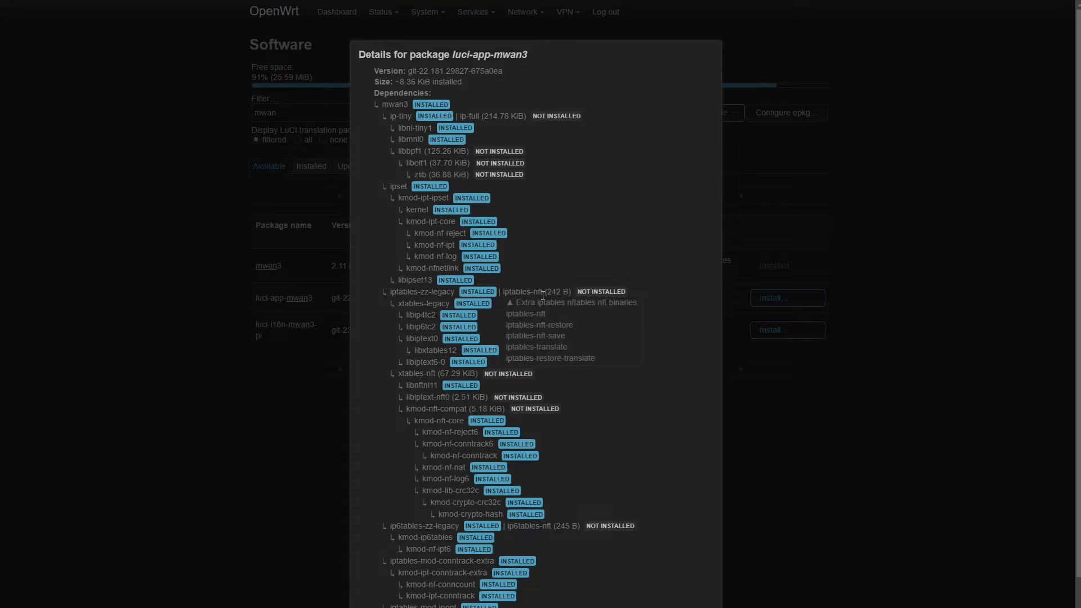
scroll(584, 580, down, 5)
scroll(584, 580, down, 1)
click(690, 600)
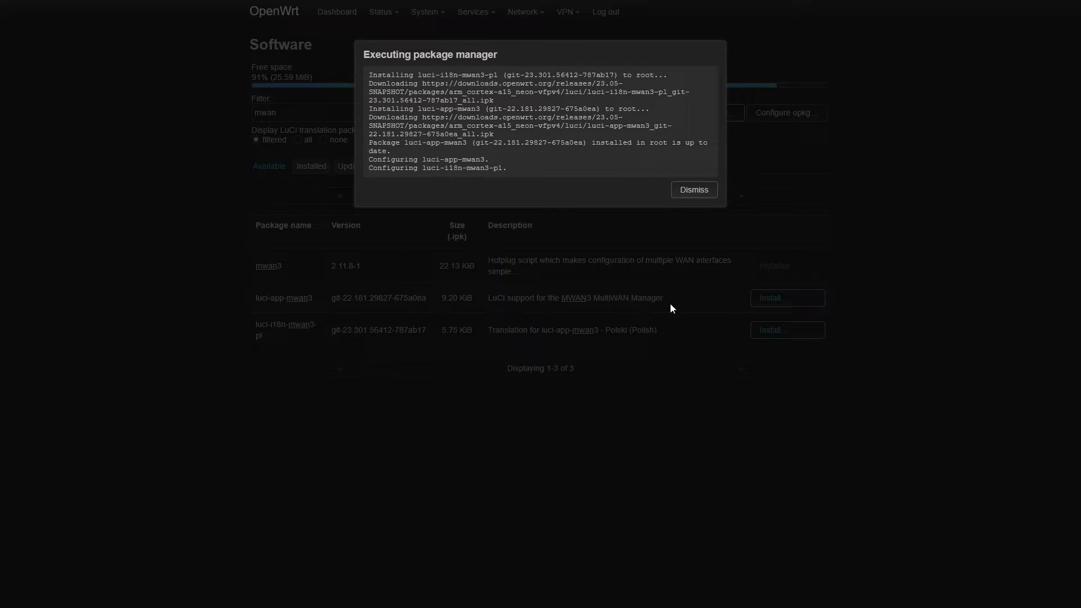
click(692, 191)
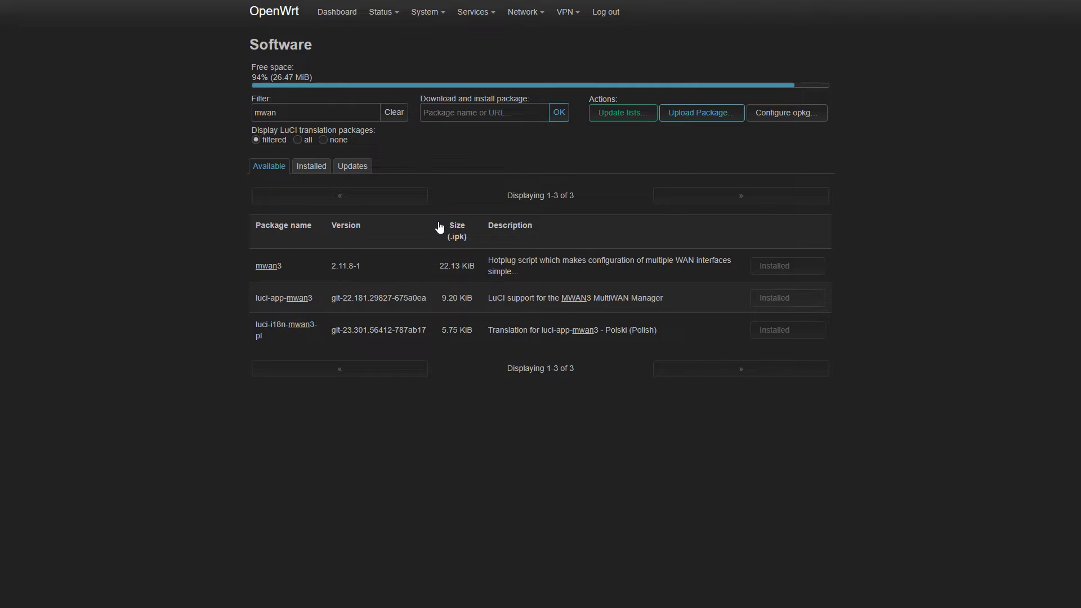
- Sign in to the router again with the saved credentials
mouse_move(381, 12)
click(453, 116)
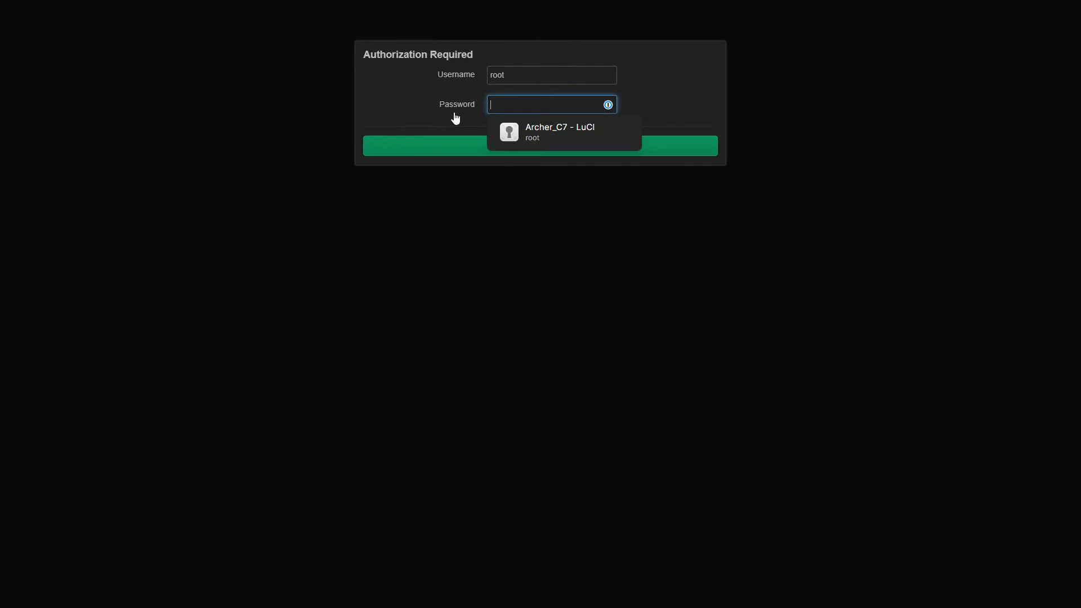
click(529, 130)
key(Return)
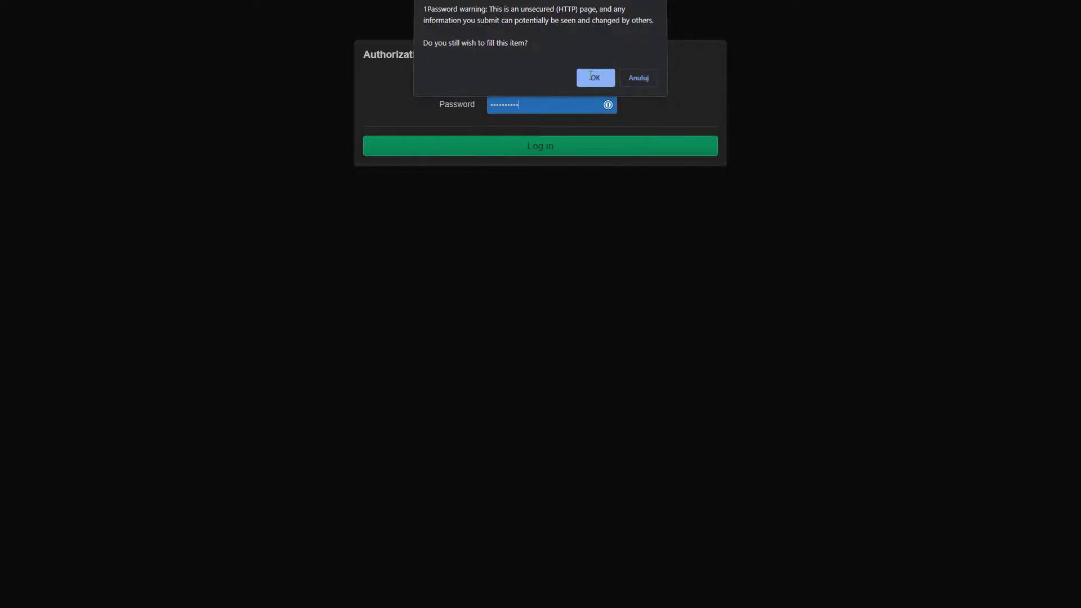
click(547, 138)
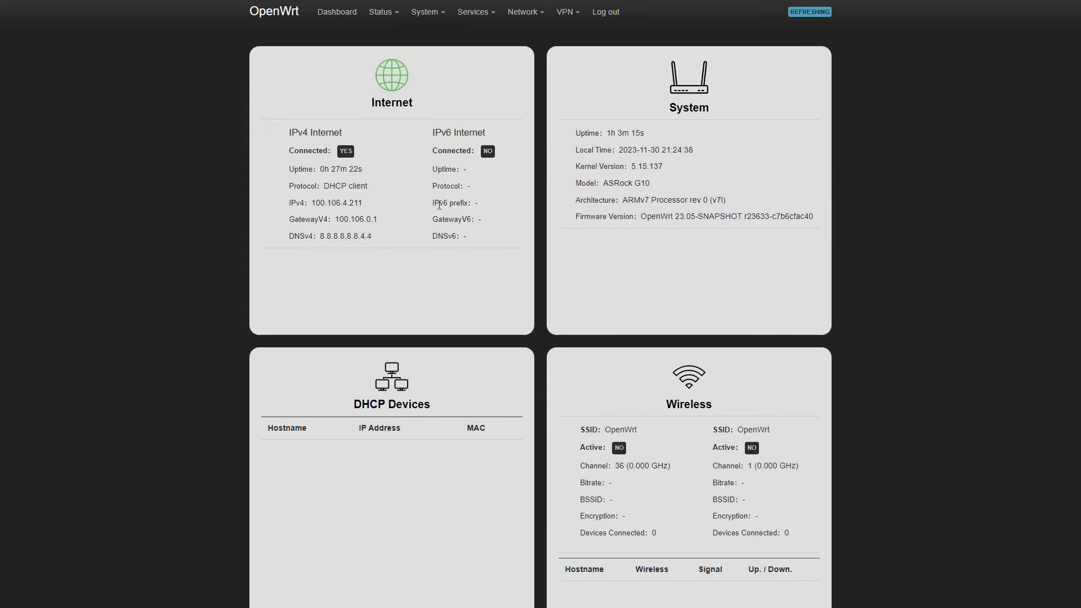
- Go to Network > MultiWAN Manager and show its Interfaces list (wan, wan6, wanb, wanb6)
mouse_move(527, 13)
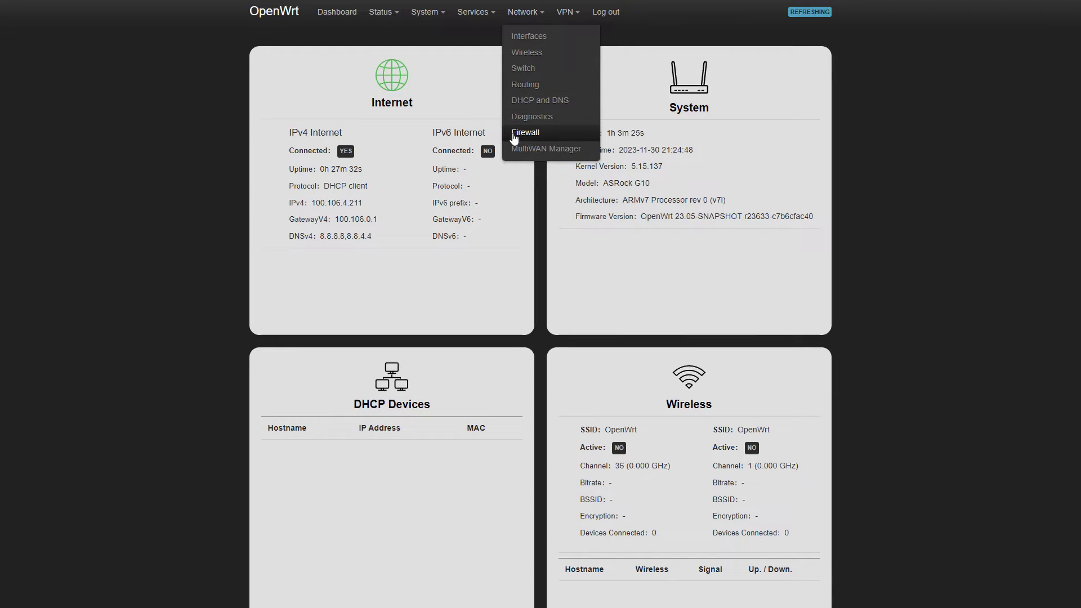
click(525, 132)
mouse_move(555, 110)
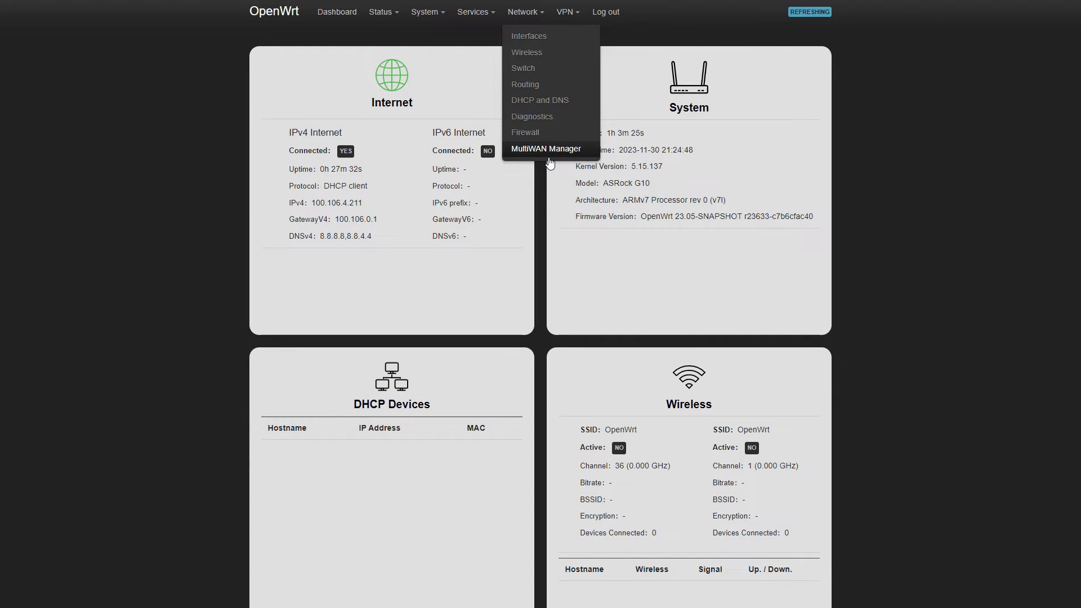
click(548, 150)
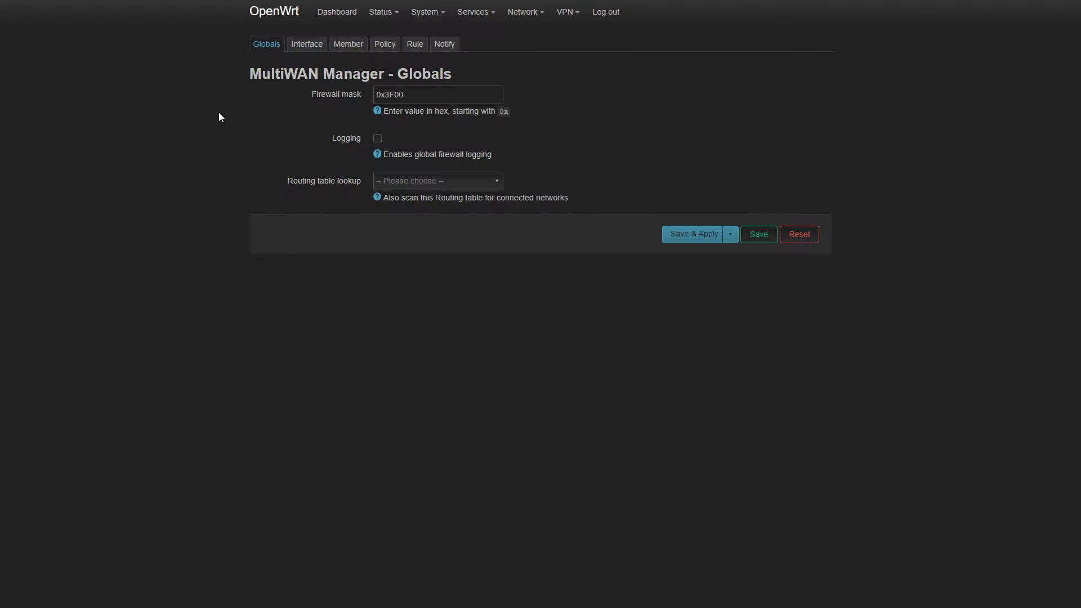
click(302, 48)
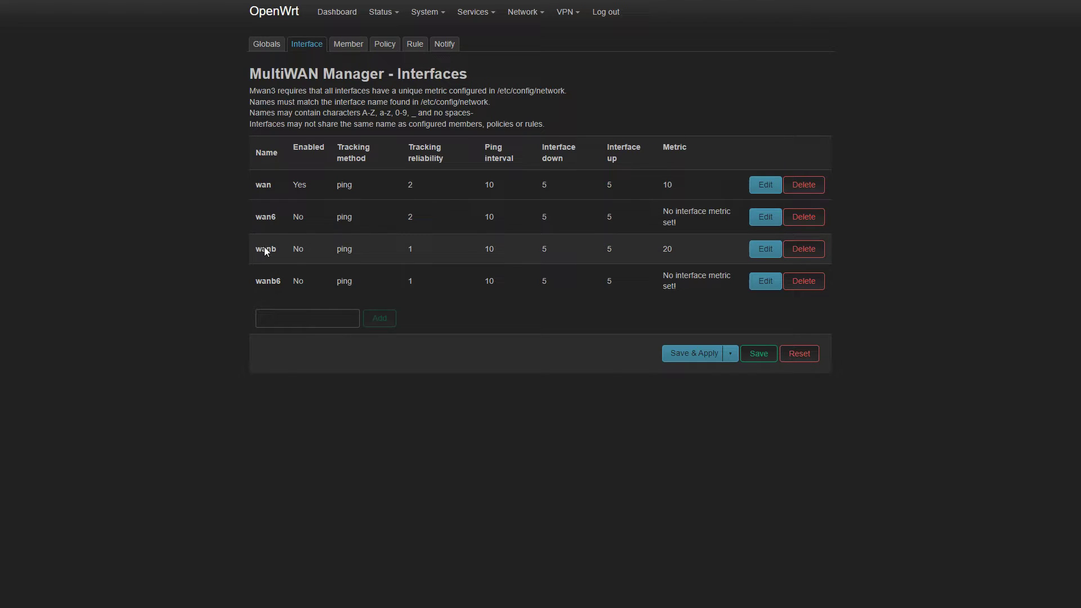
- Tick Enabled in the wanb interface's settings and save and apply the MultiWAN configuration
click(314, 321)
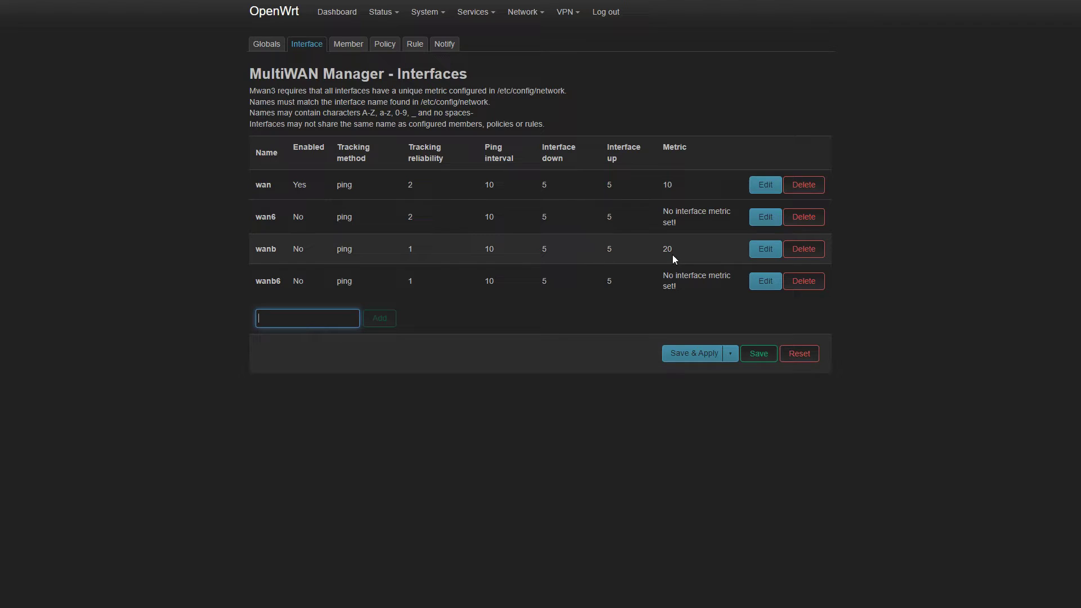
click(185, 239)
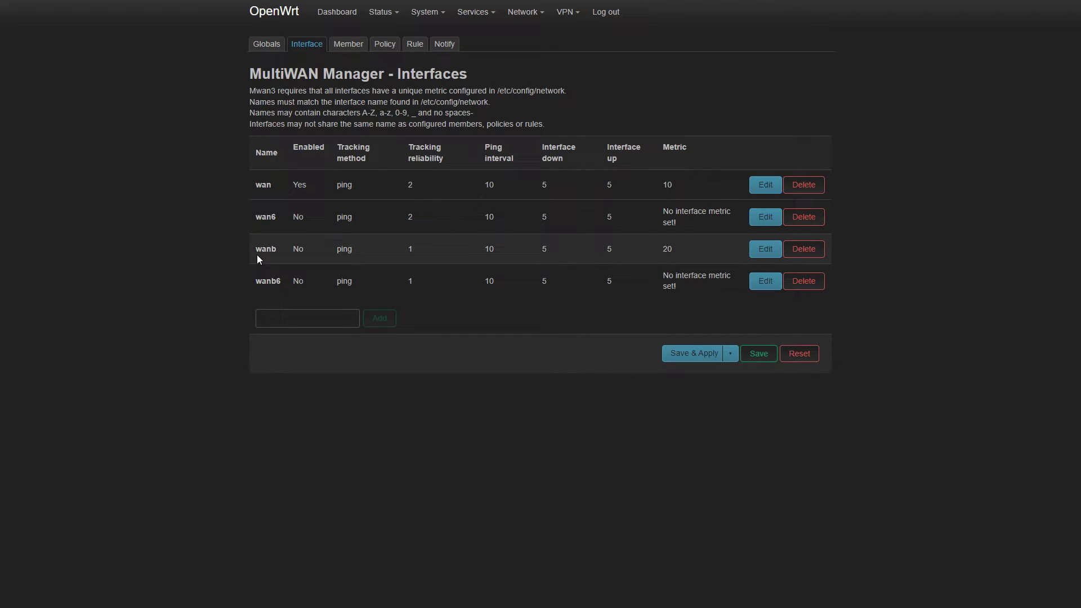
click(768, 251)
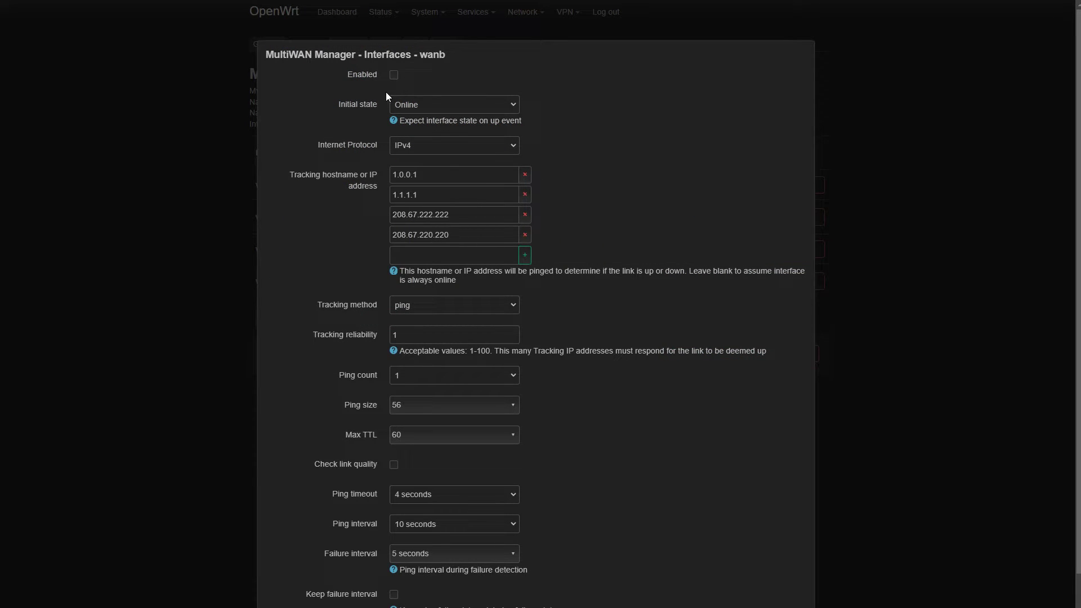
click(393, 75)
scroll(711, 302, down, 3)
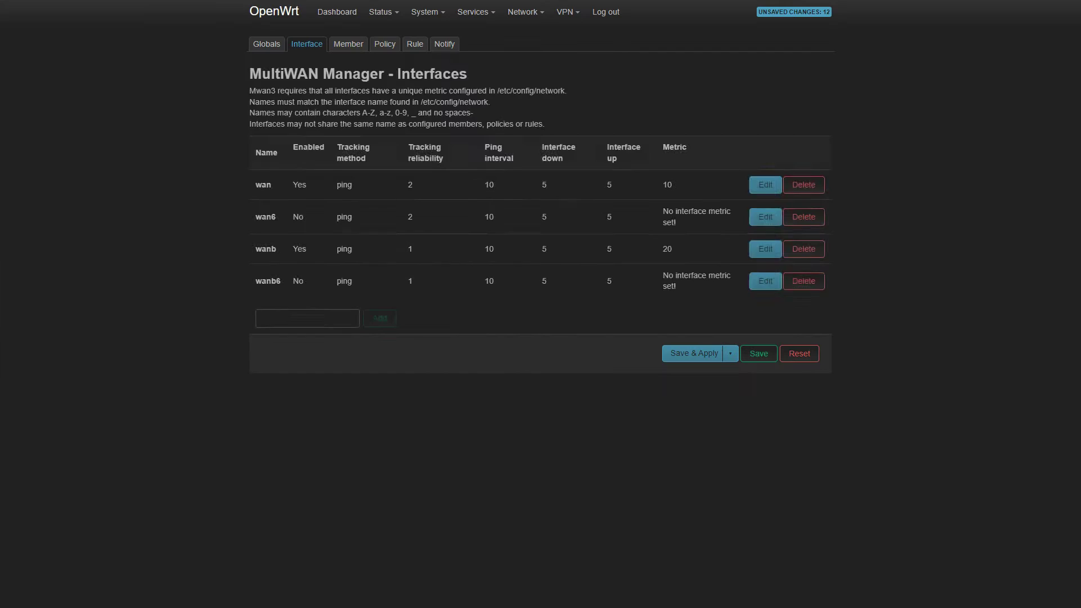
click(687, 354)
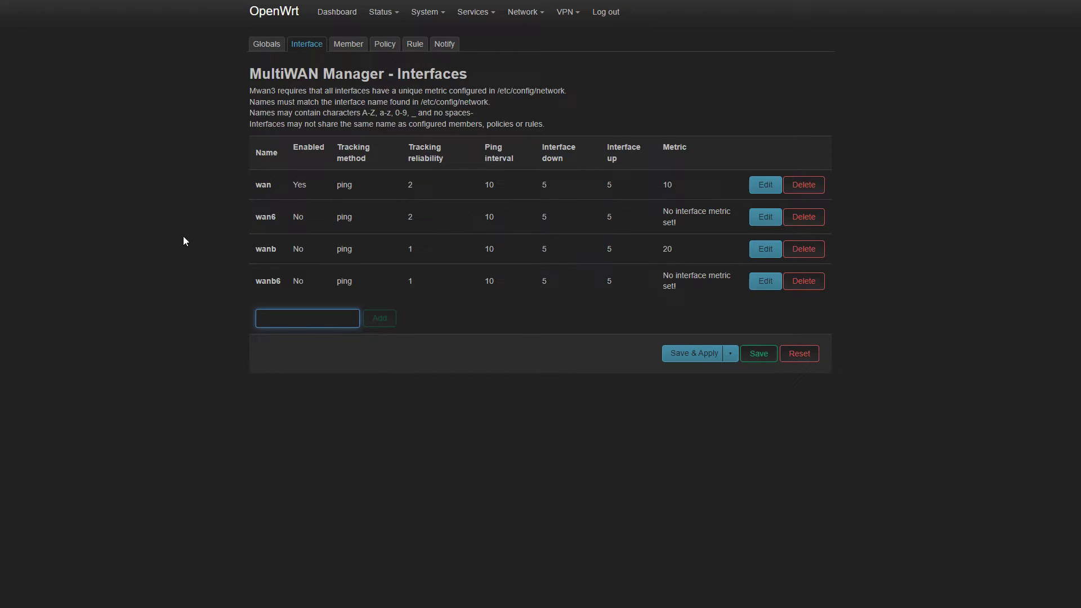
- Inspect the wanb_m1_w2, wan_m2_w3 and wanb_m1_w3 member rows, then switch to the Policies list
click(355, 44)
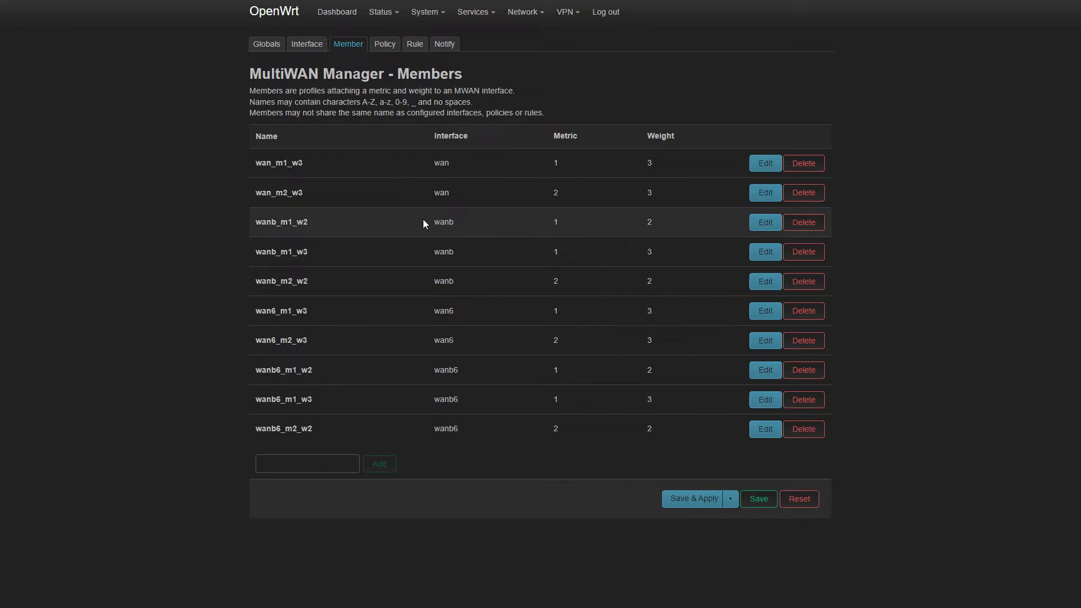
drag(429, 225, 495, 226)
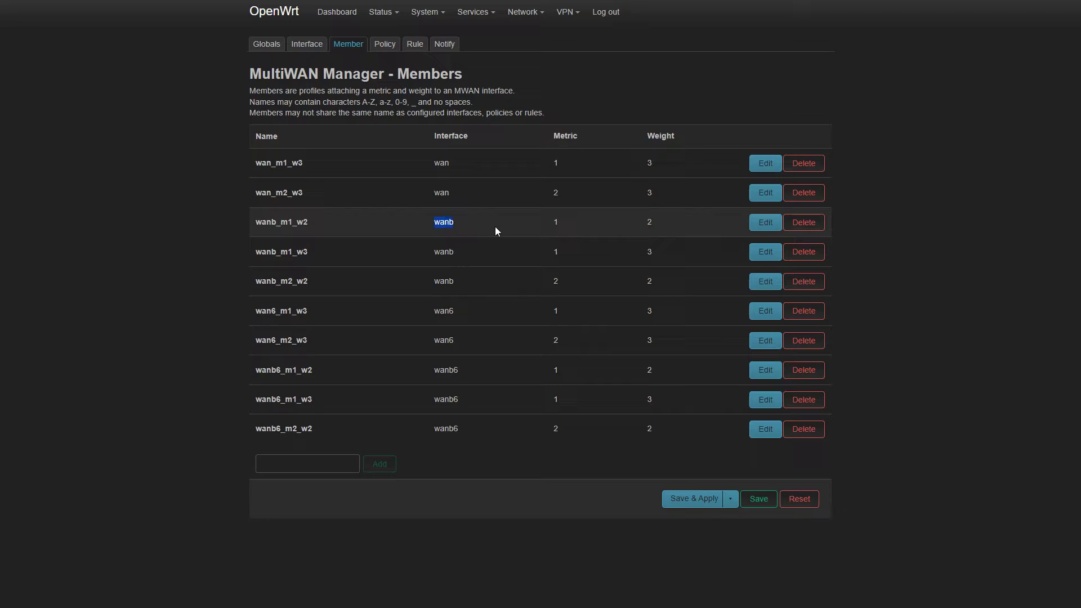
click(454, 256)
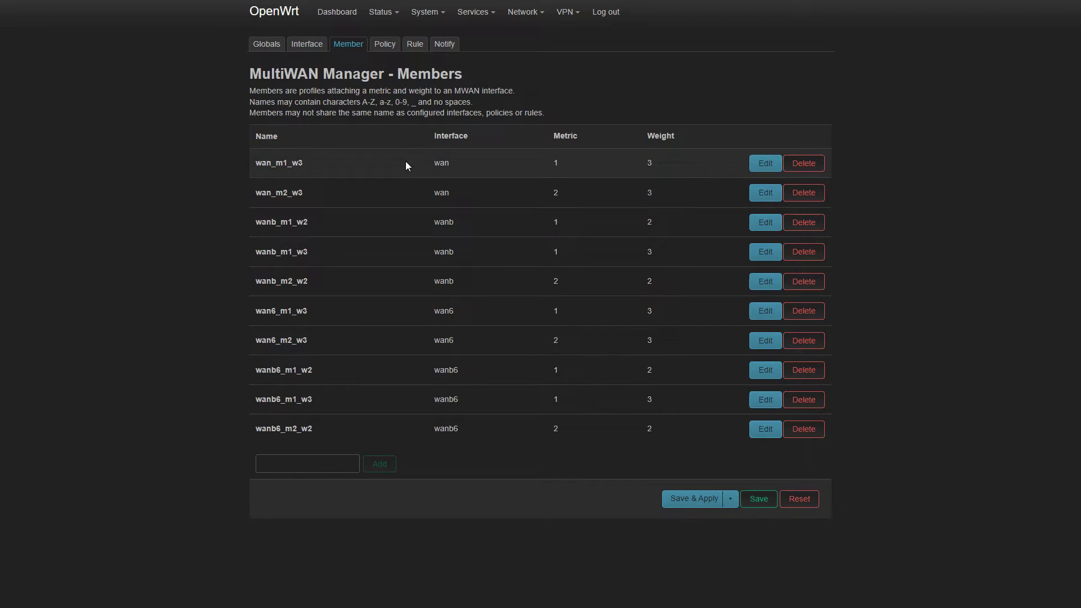
drag(660, 179, 658, 176)
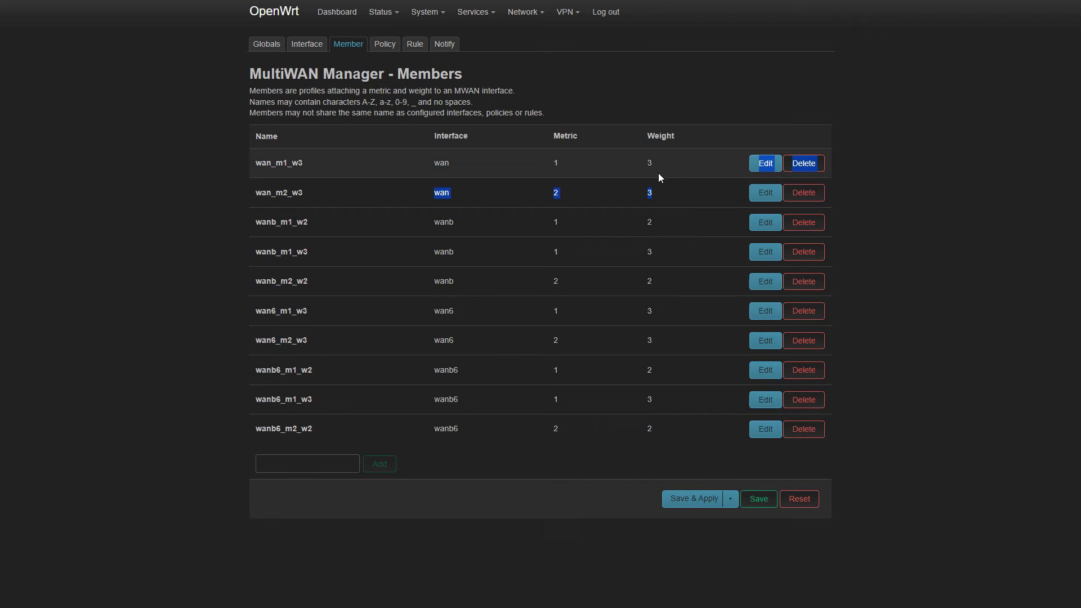
click(669, 165)
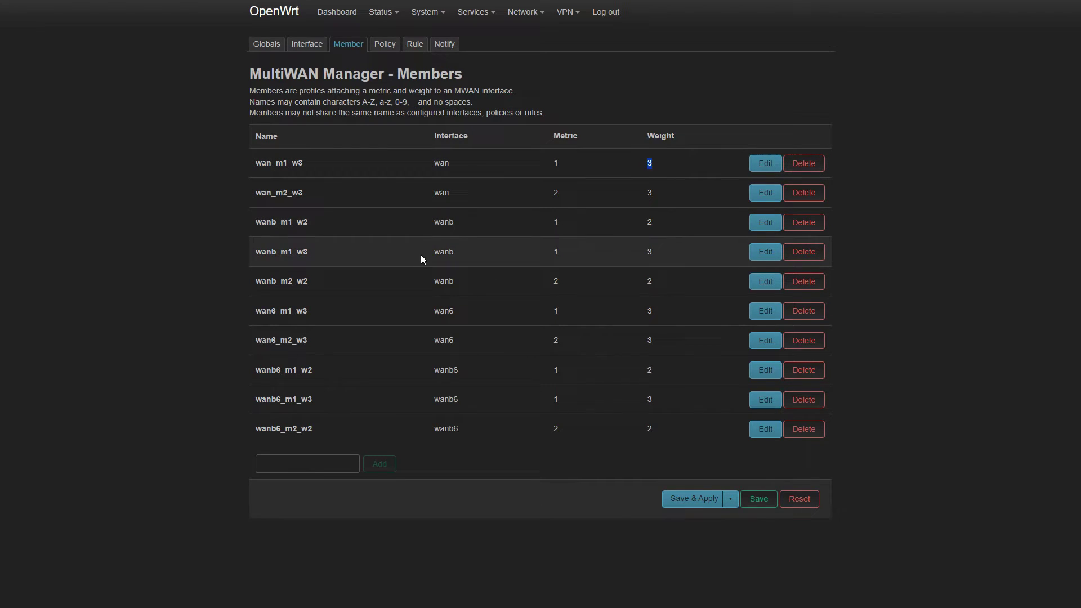
double_click(469, 260)
drag(642, 251, 669, 247)
click(643, 270)
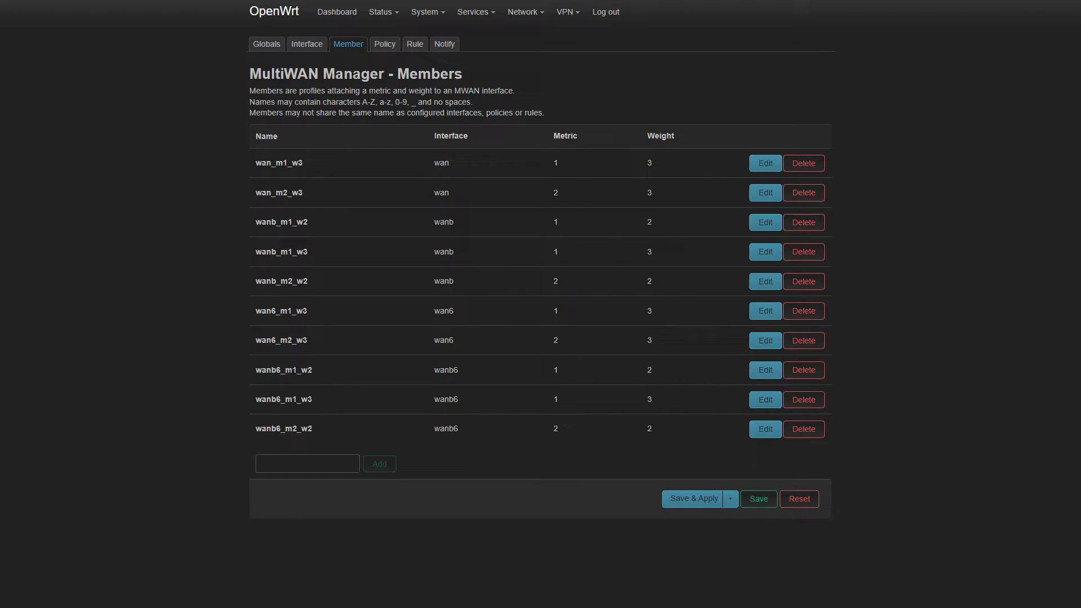
click(386, 49)
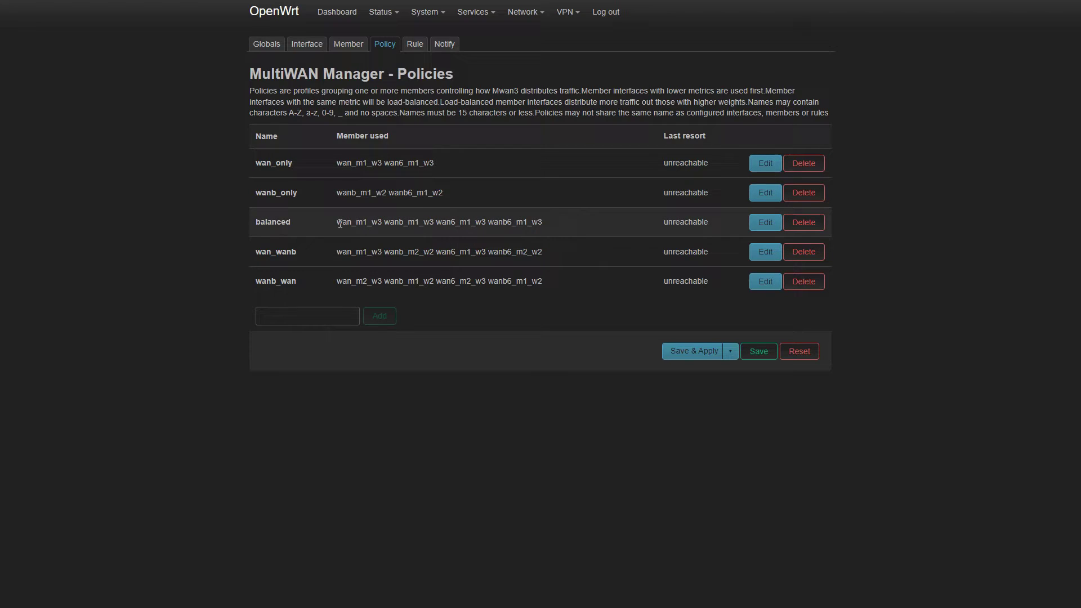
- Review the balanced policy's member list in the Policies table
drag(337, 223, 382, 223)
drag(382, 224, 434, 226)
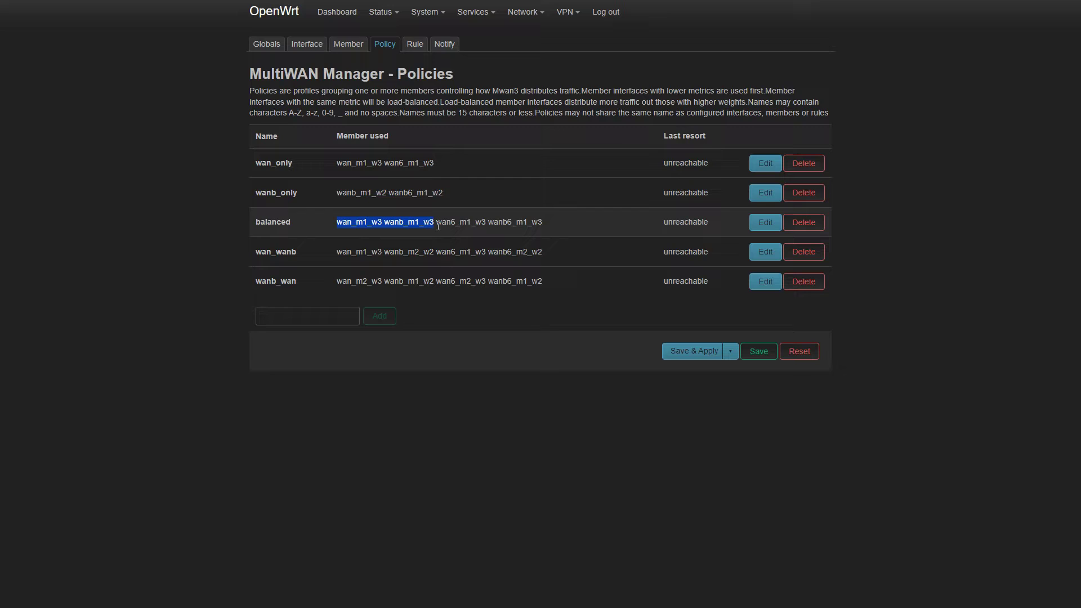
click(482, 235)
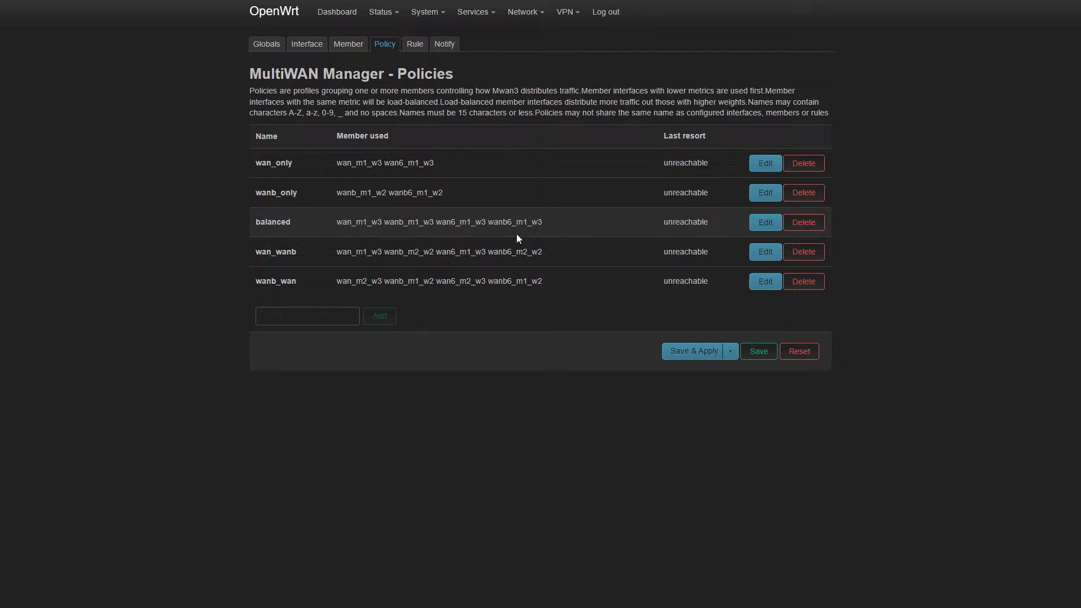
- Remove wanb6_m1_w3 and wan6_m1_w3 from the balanced policy, keep last resort unreachable, and apply
click(766, 223)
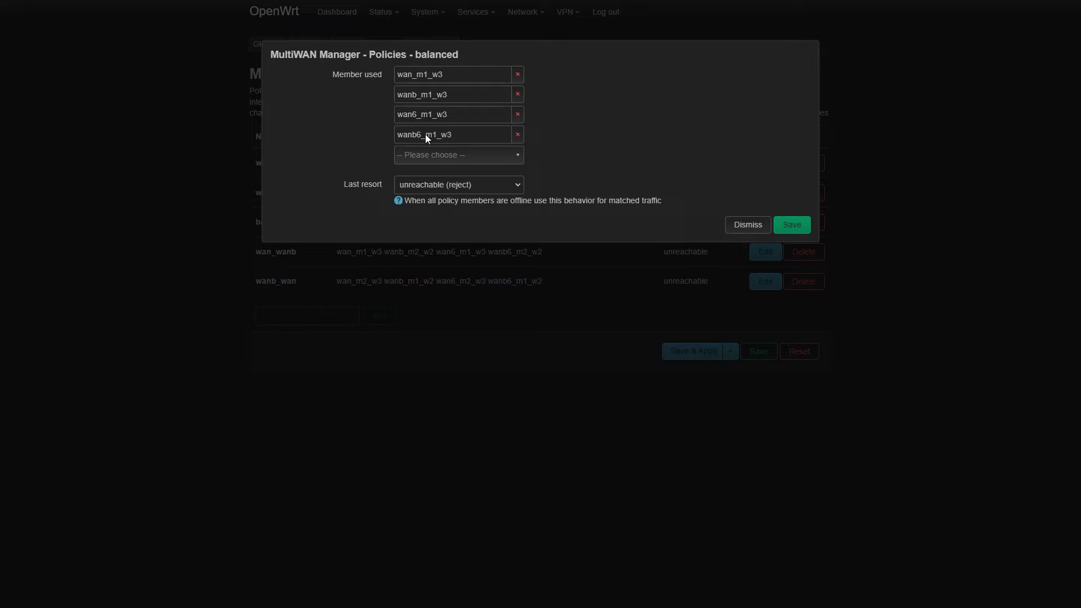
click(517, 137)
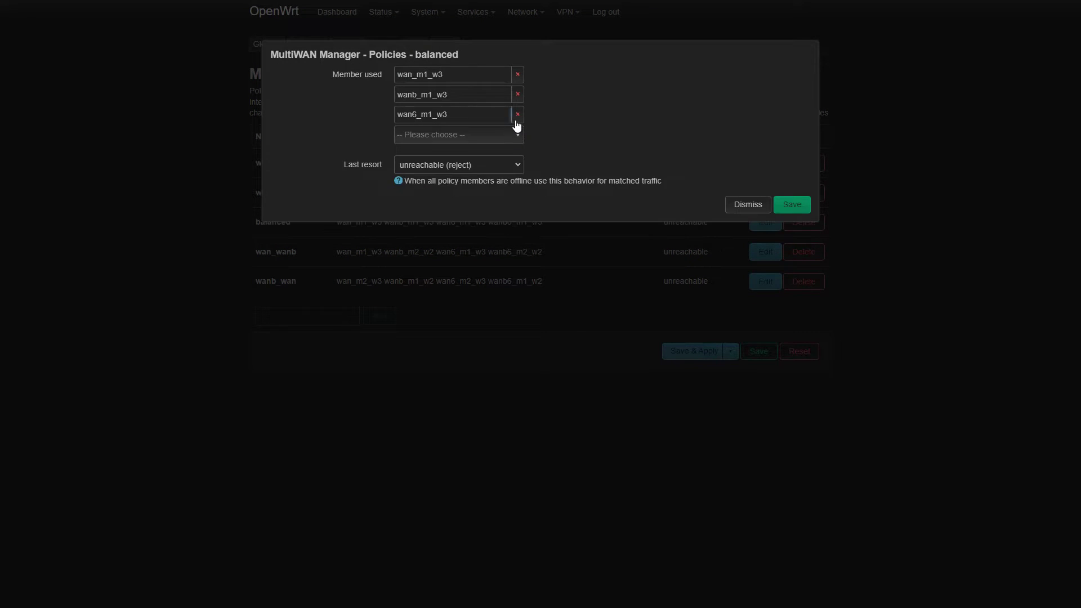
click(516, 115)
click(516, 146)
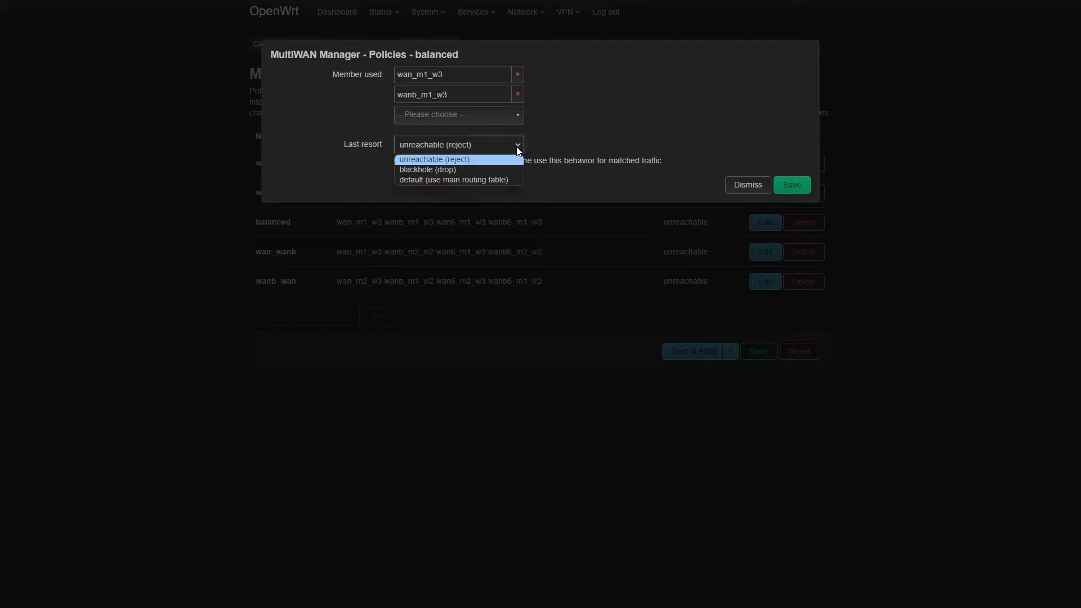
click(518, 147)
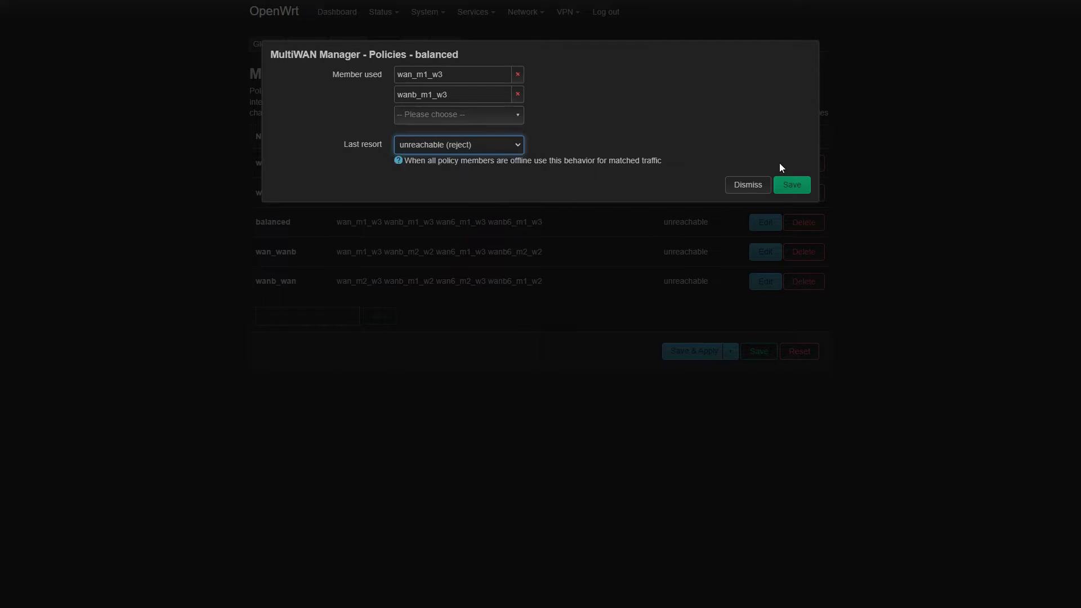
click(788, 187)
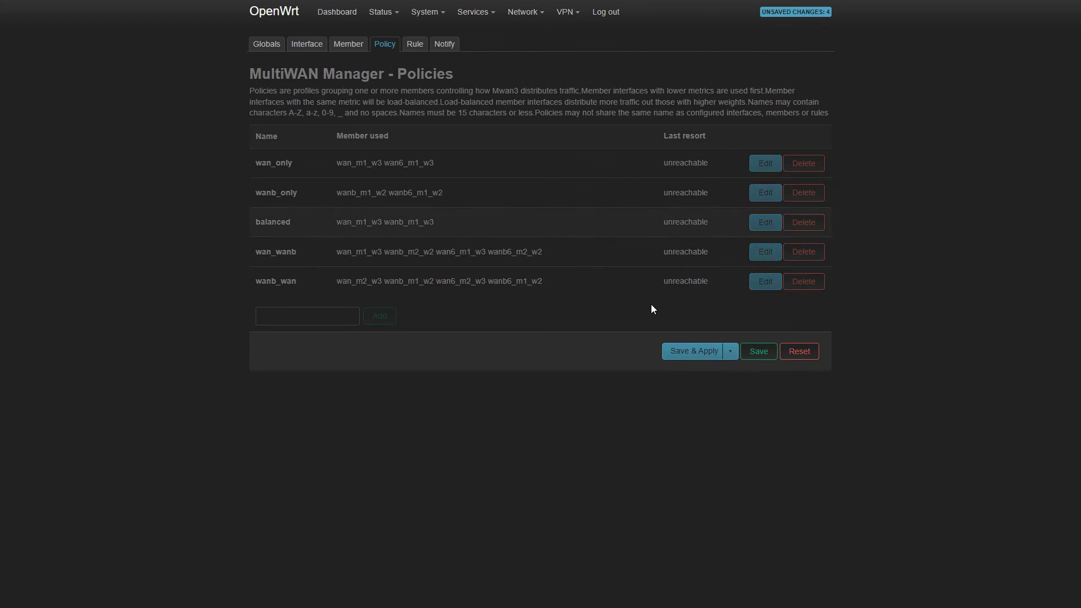
click(696, 352)
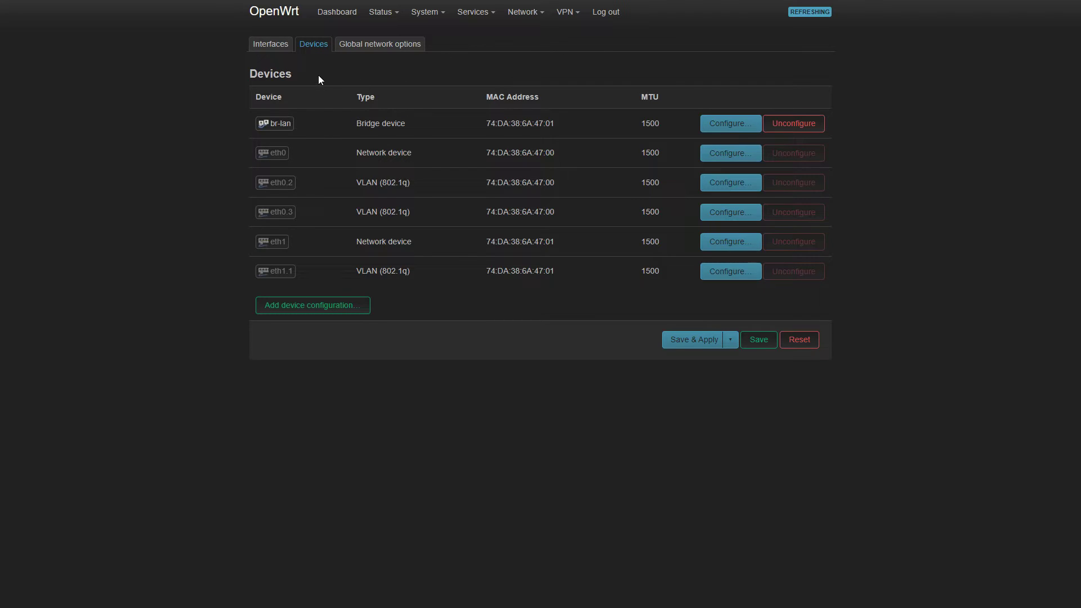
- Set the eth0.3 device's MAC address to 74:DA:38:6A:47:01 and save it
mouse_move(523, 13)
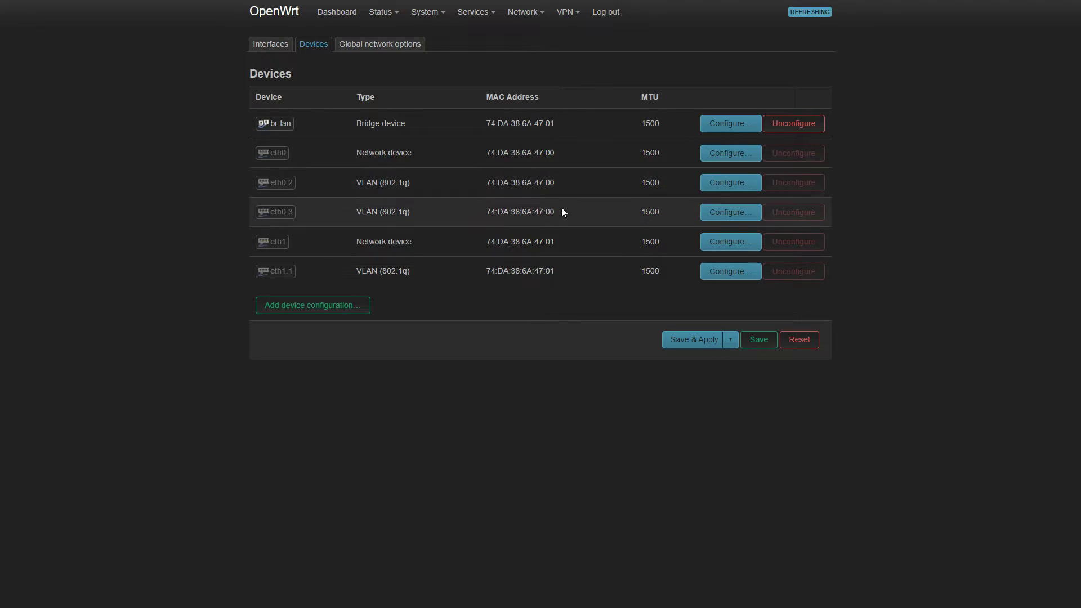
click(728, 215)
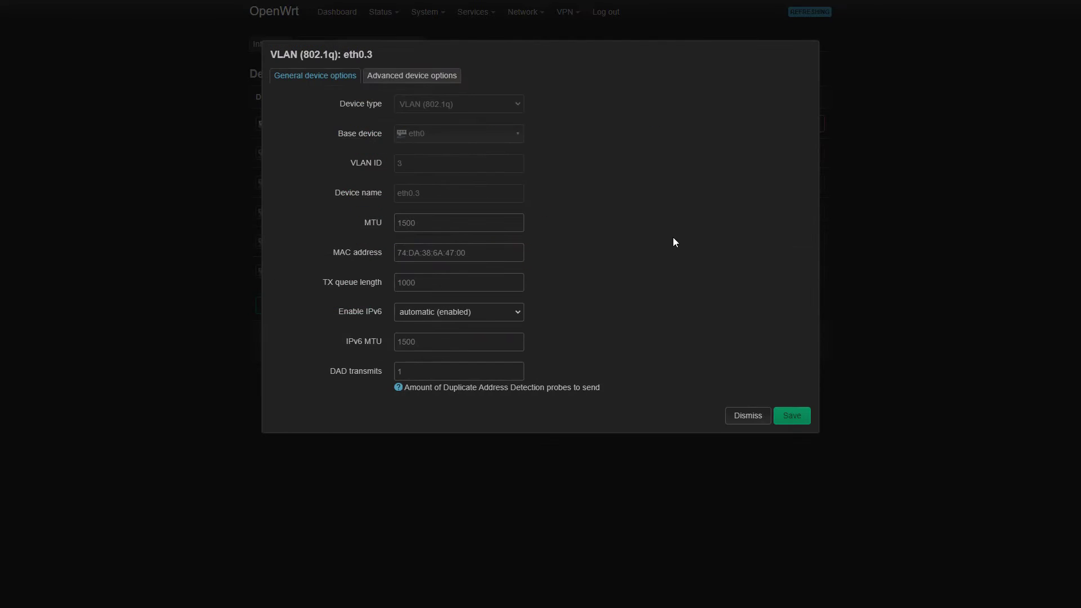
click(481, 253)
click(516, 253)
text(74:DA:38:6A:47:01)
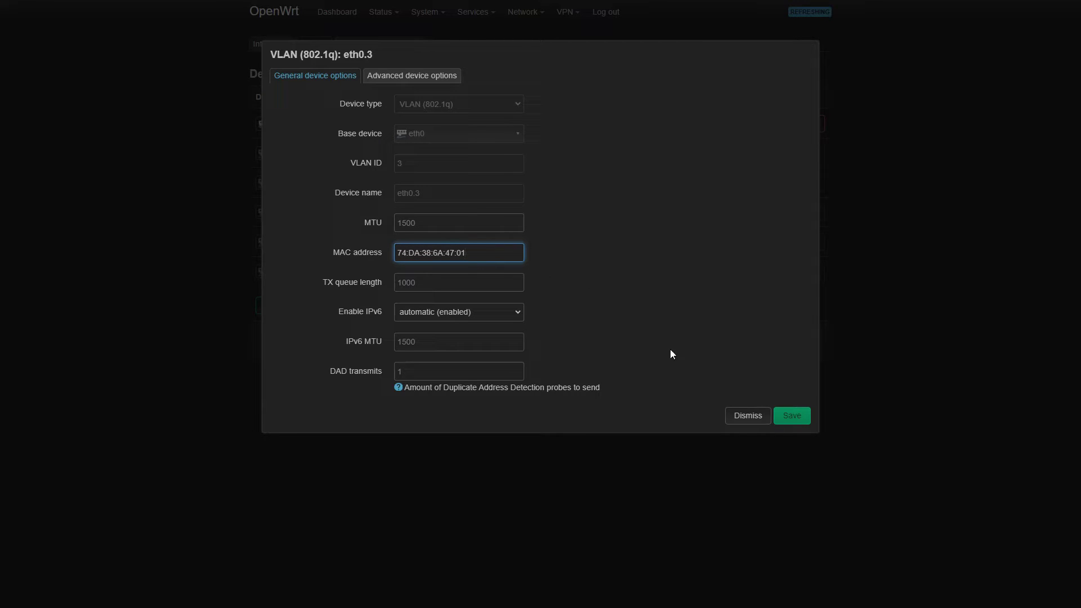
click(791, 419)
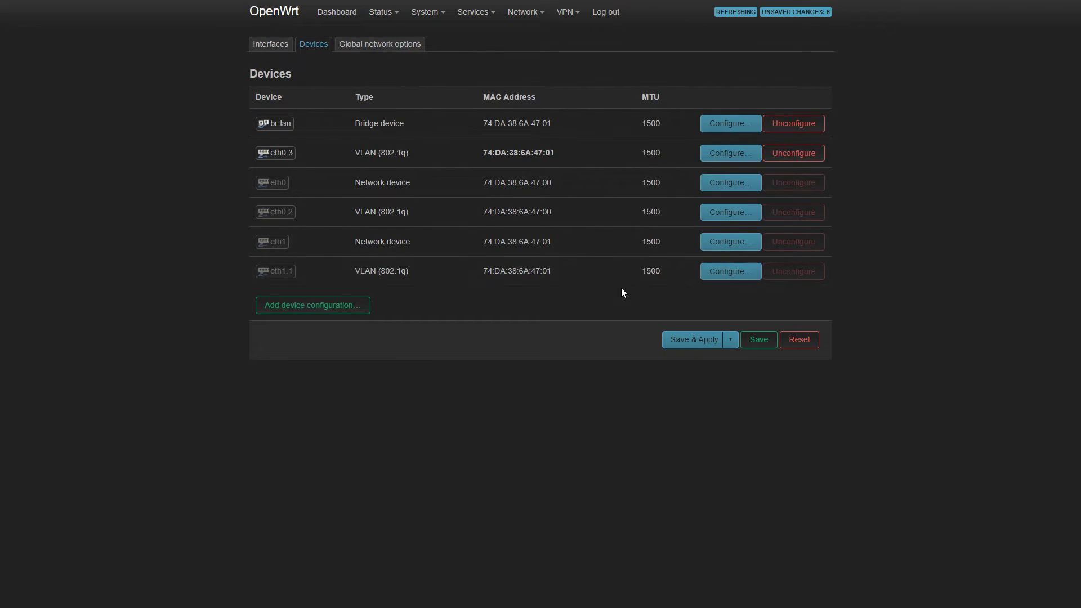
- Set eth0.2's MAC address to 74:DA:38:6A:47:02, save, and apply the device changes
click(729, 217)
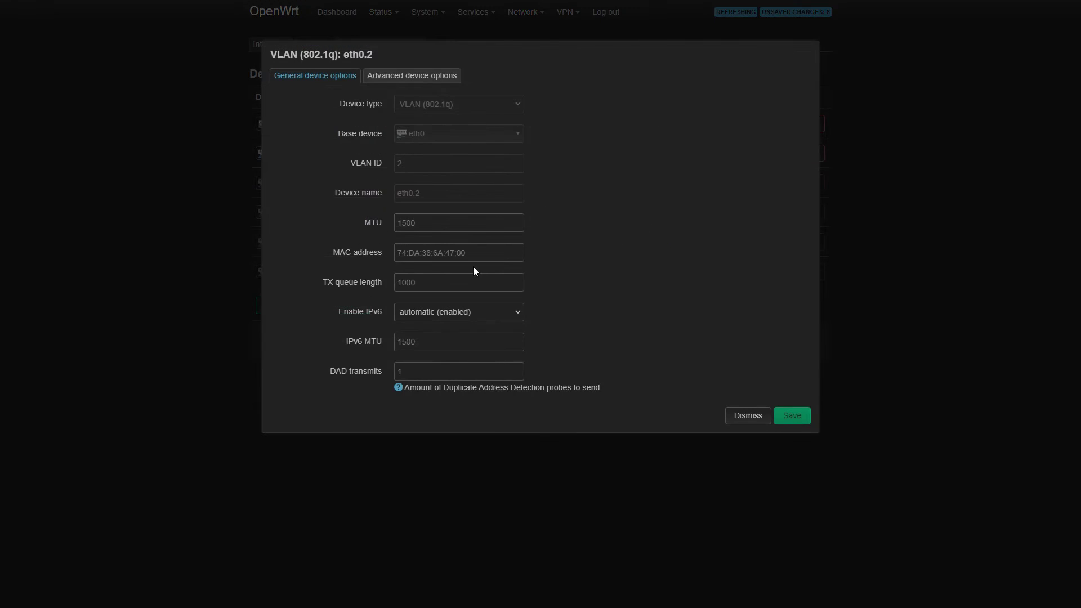
click(518, 253)
text(74:DA:38:6A:47:01)
key(BackSpace)
text(2)
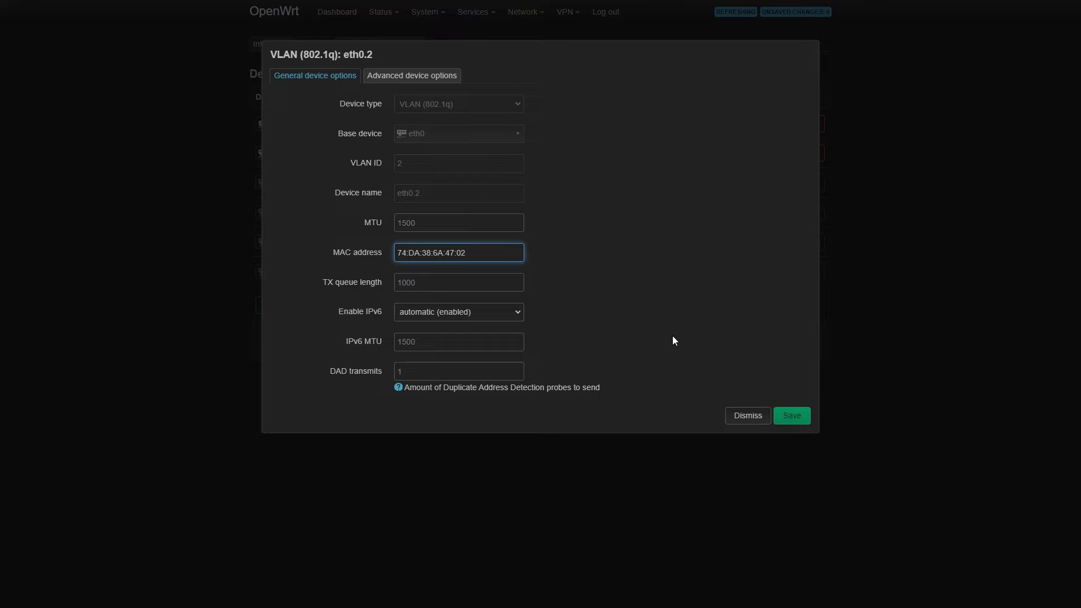
click(799, 422)
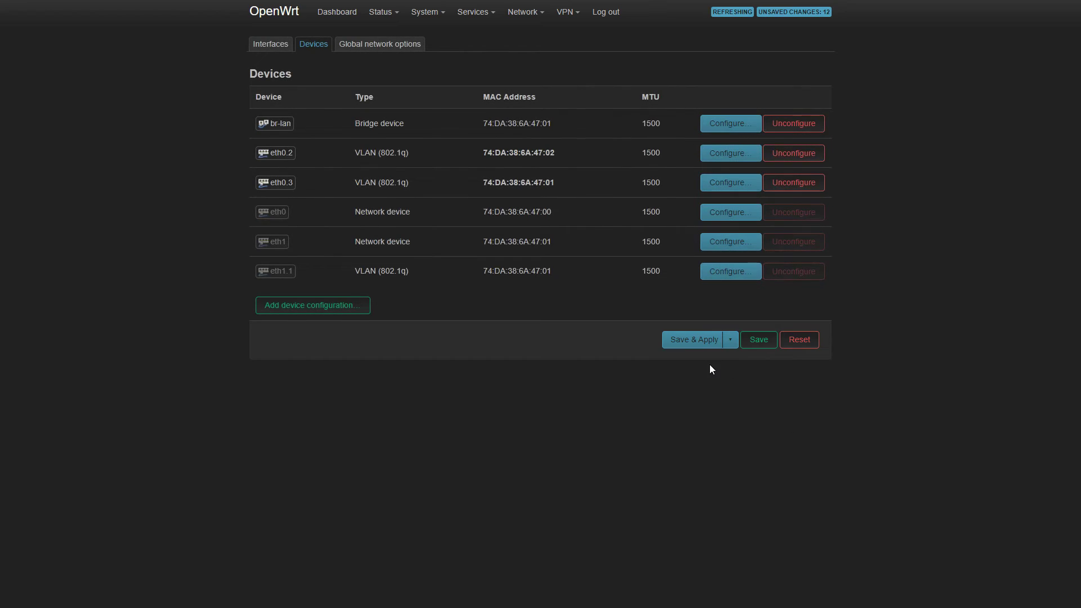
click(670, 345)
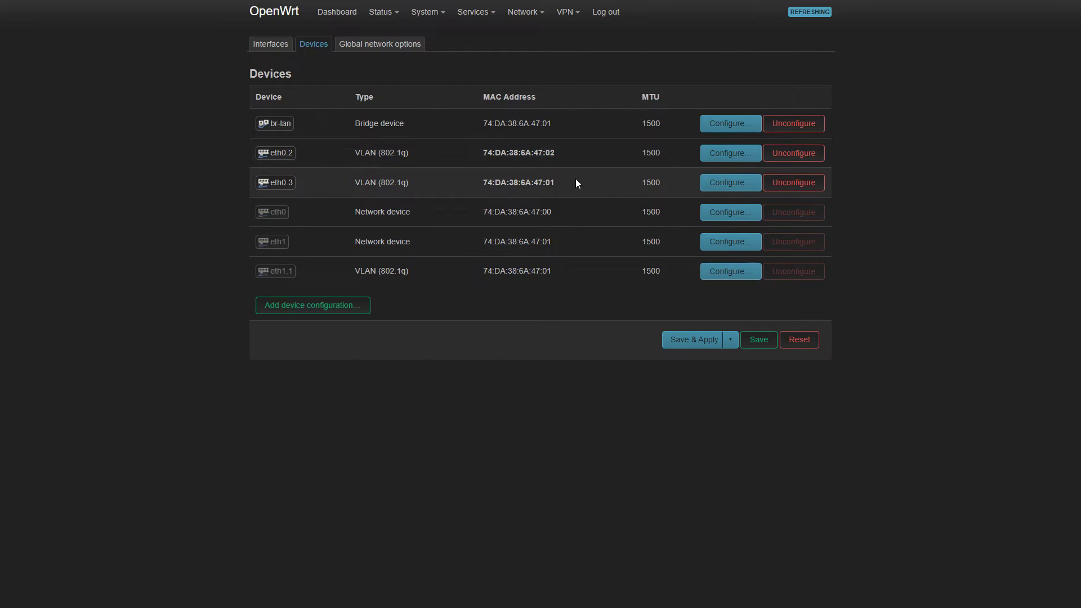
mouse_move(367, 22)
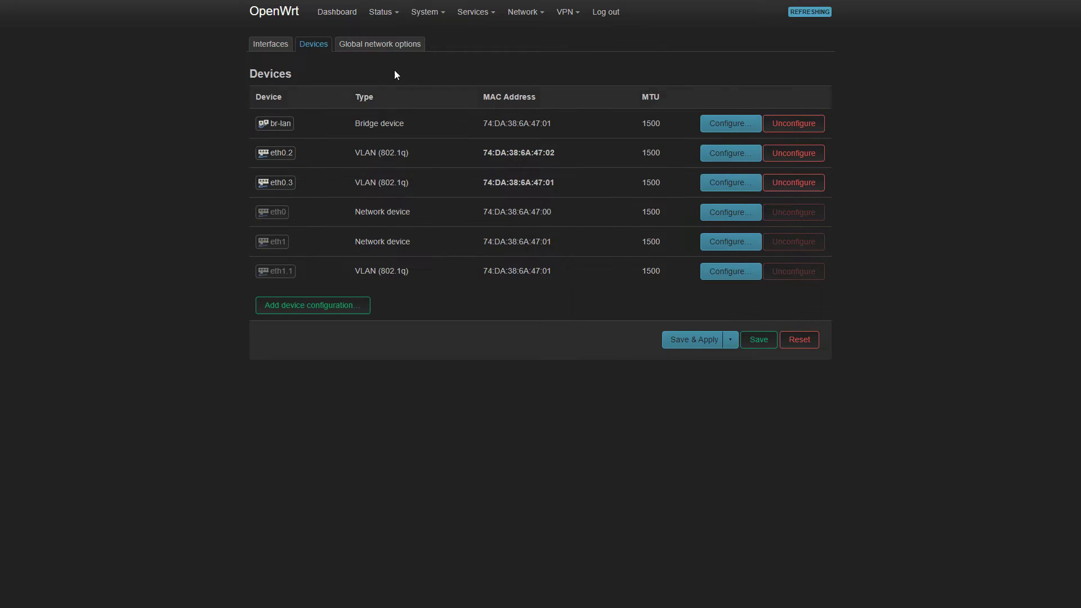
click(408, 166)
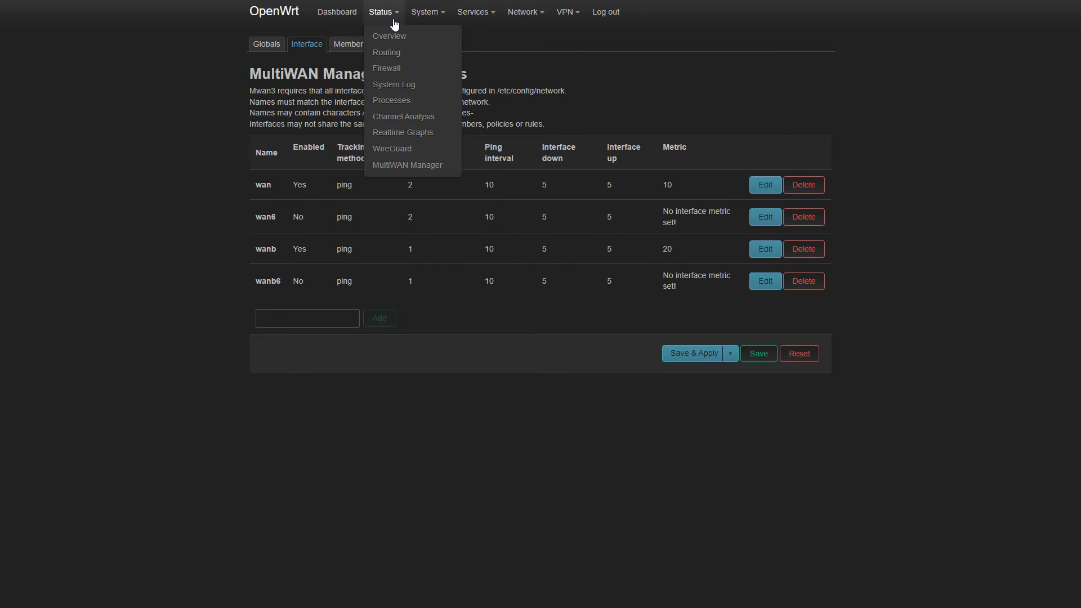
click(398, 167)
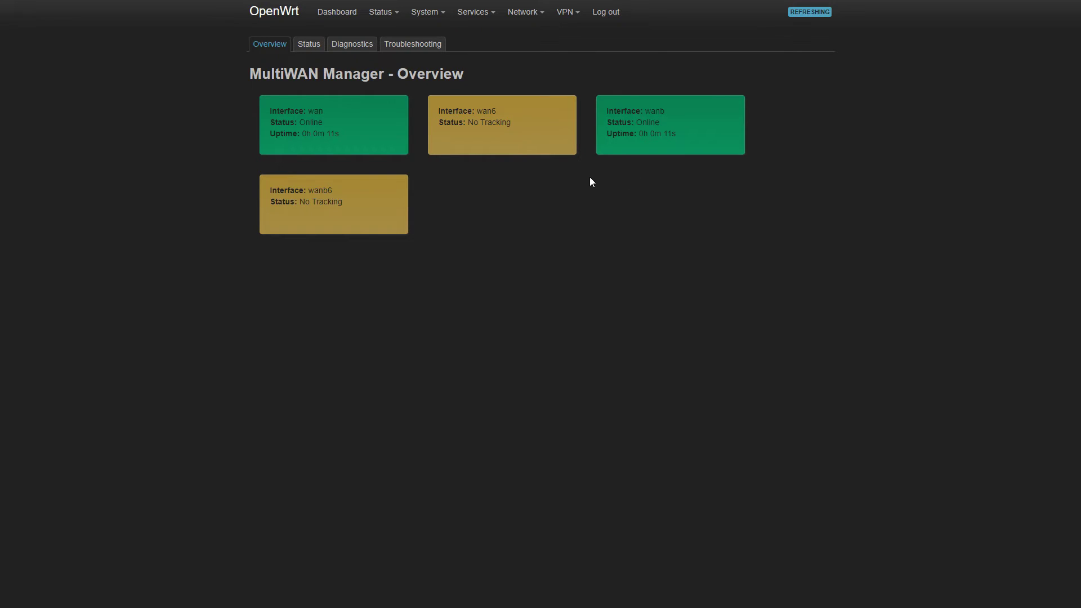
mouse_move(528, 12)
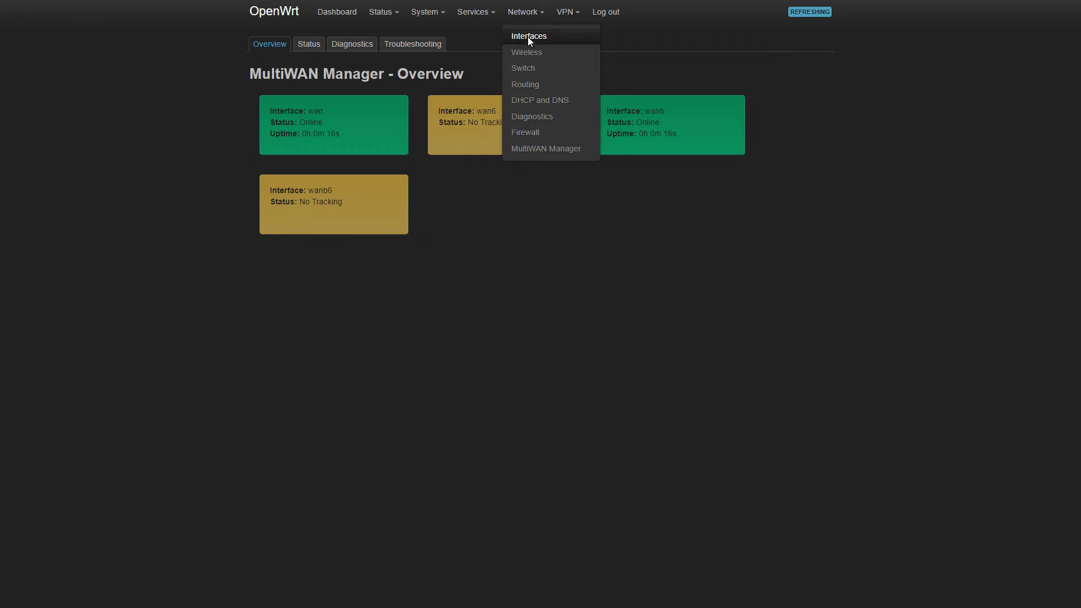
click(529, 37)
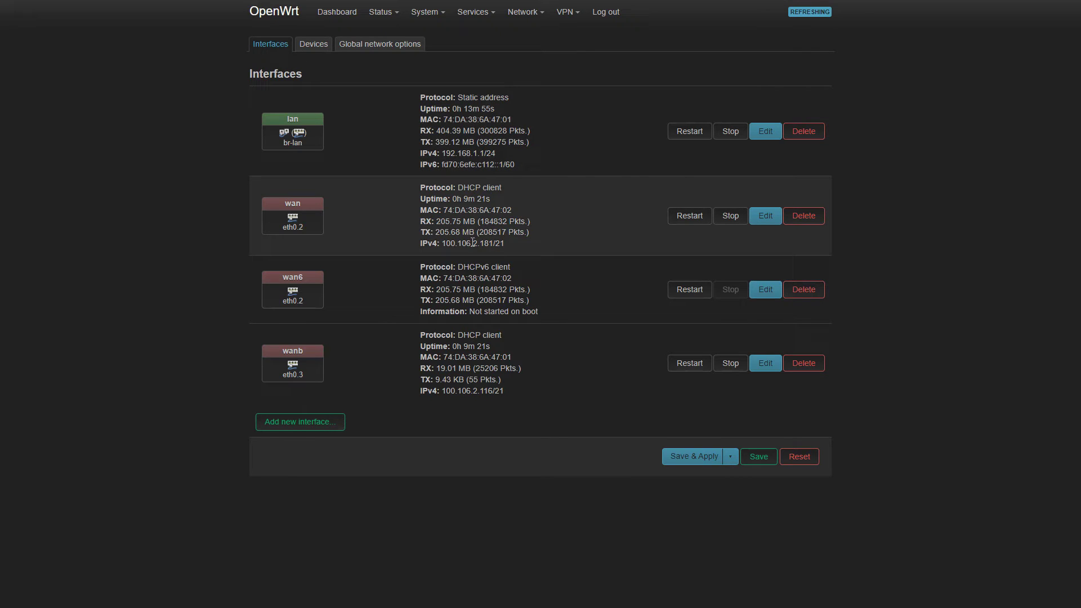
drag(514, 210, 492, 210)
drag(512, 357, 503, 358)
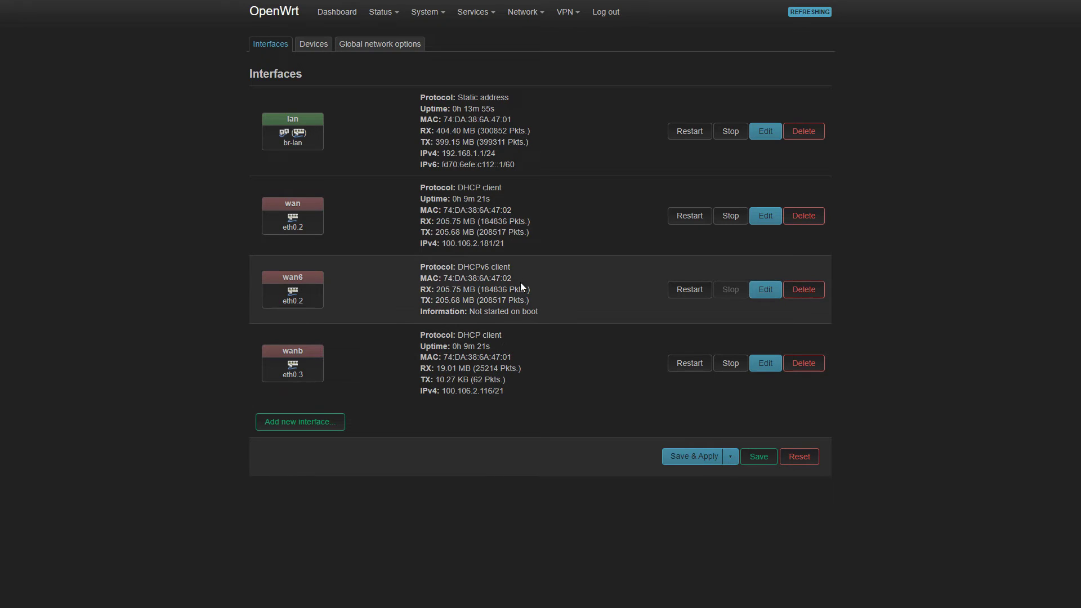
drag(478, 246, 491, 247)
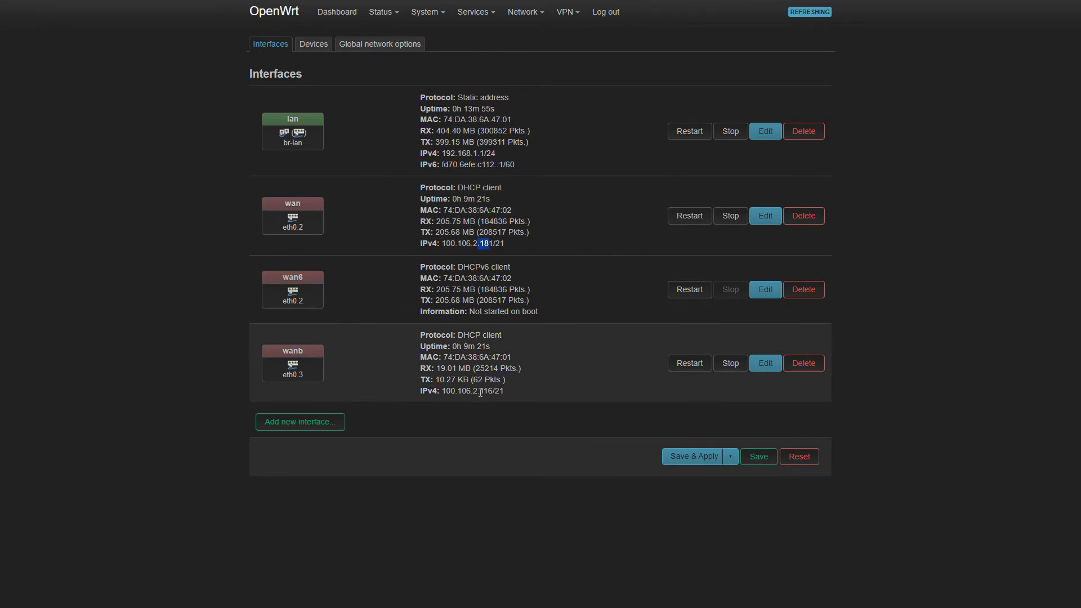
drag(480, 391, 501, 391)
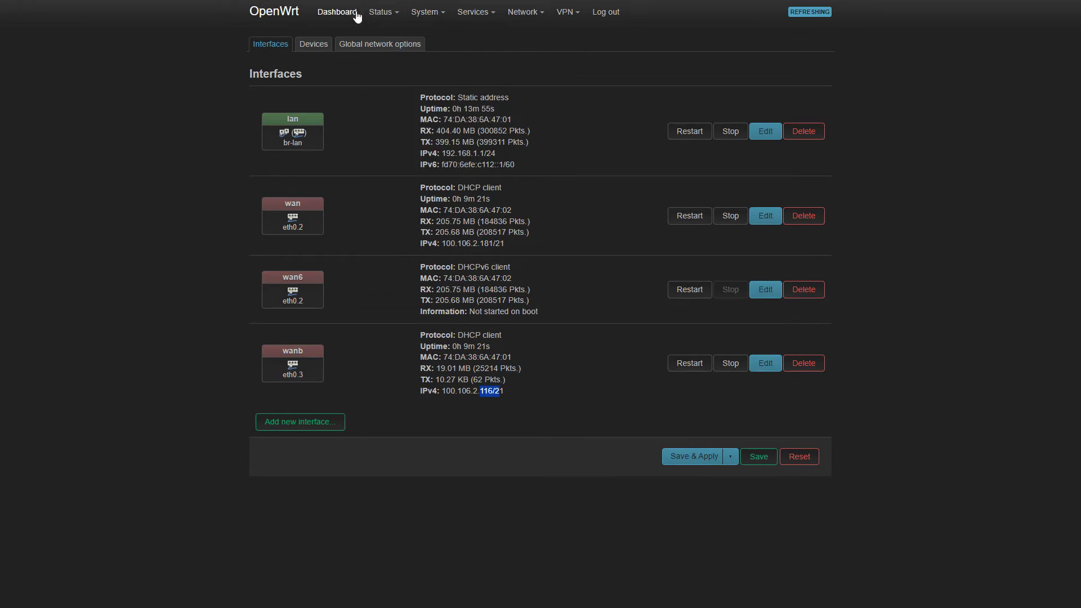
mouse_move(365, 20)
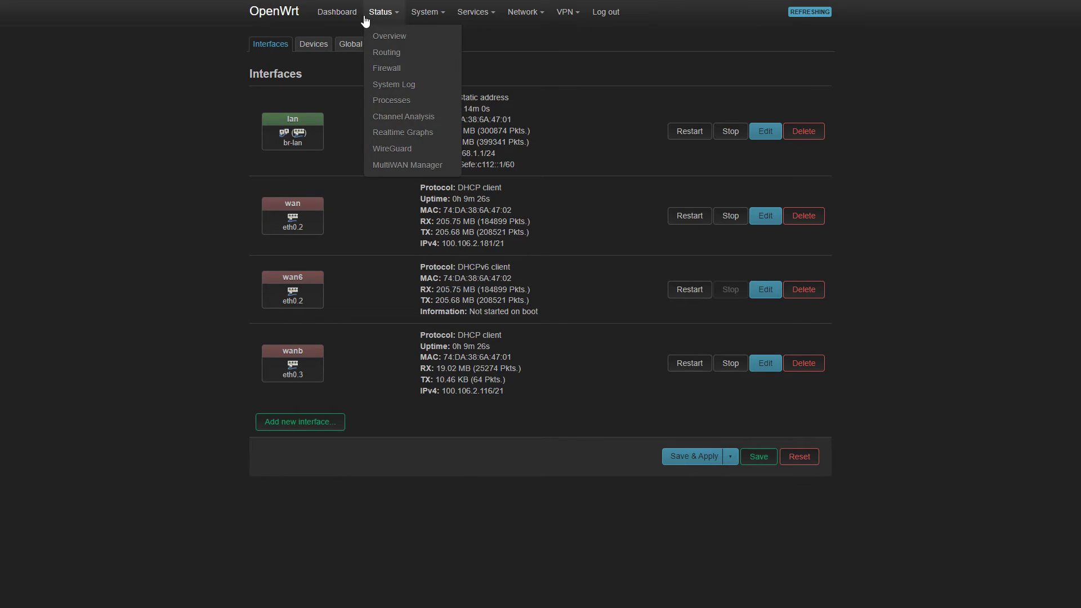
click(394, 163)
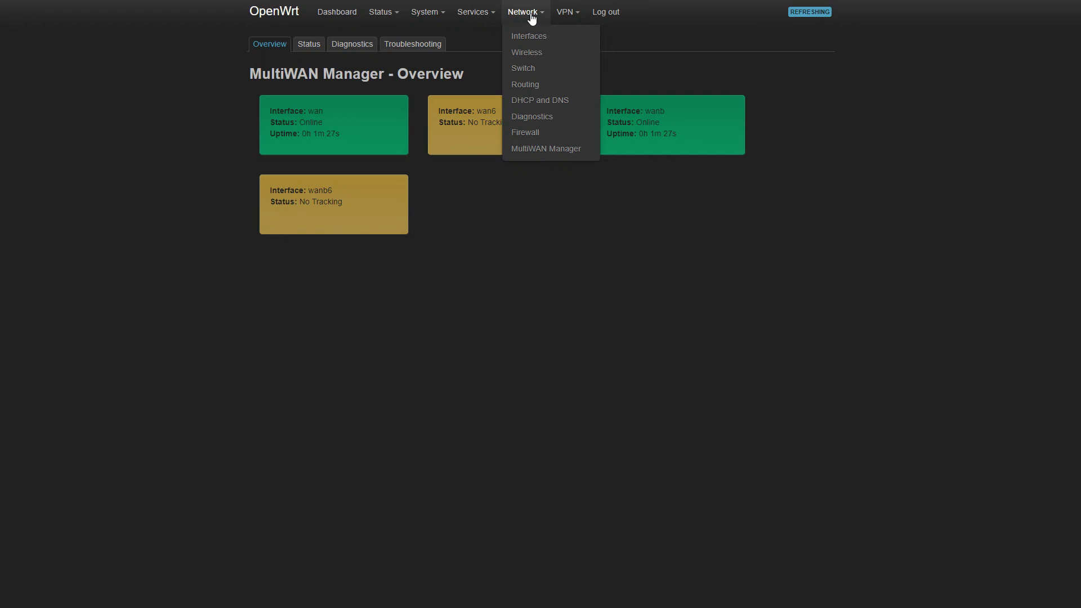
- Open the Adblock page from the Services menu
mouse_move(497, 17)
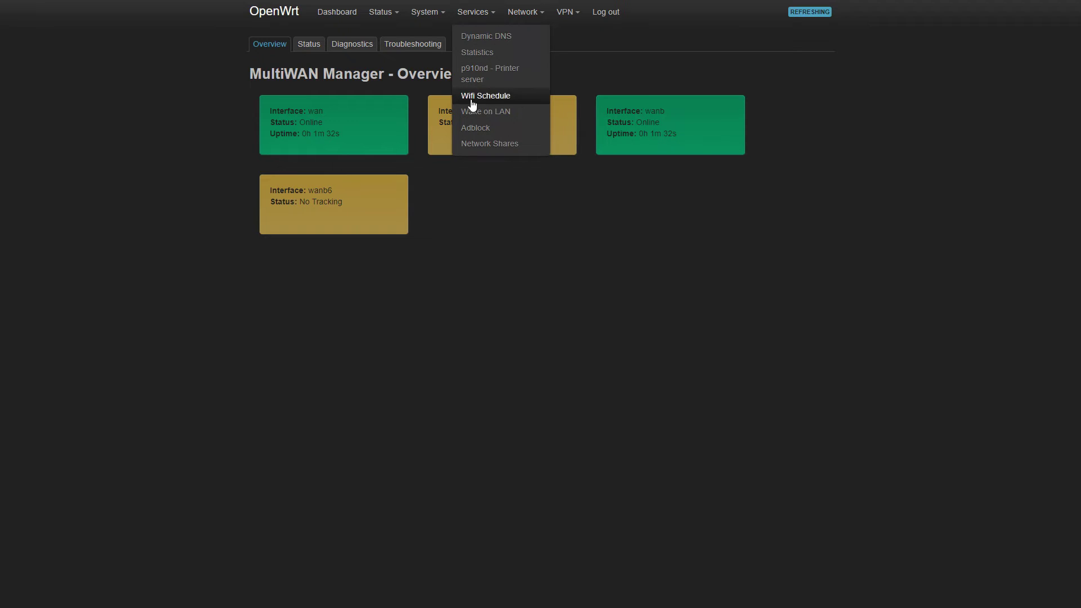
click(483, 129)
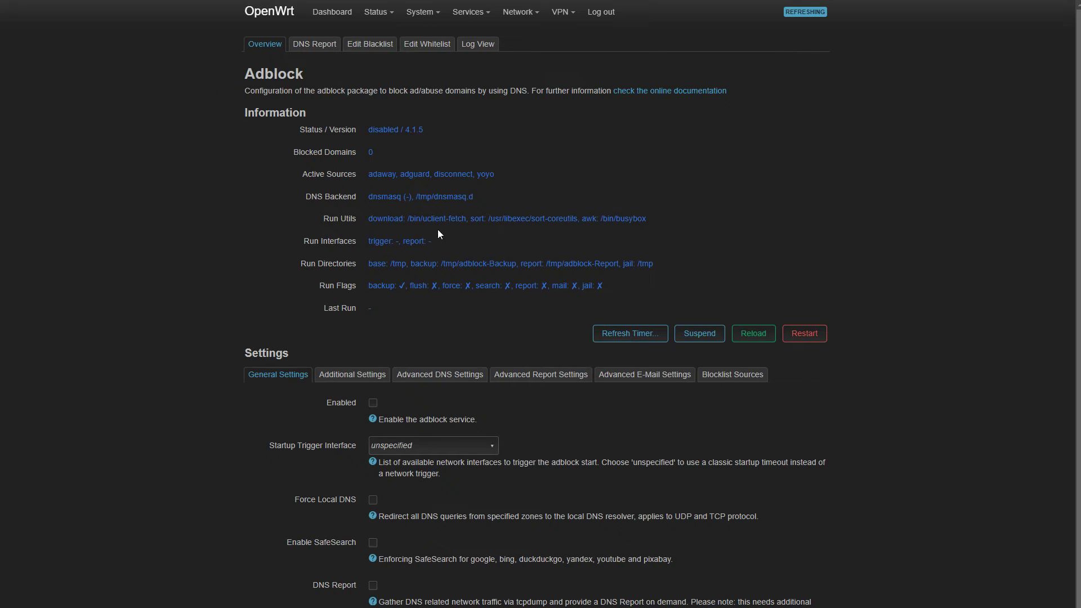
- Tick reg_pl in Adblock's blocklist sources alongside adaway, adguard, disconnect and yoyo, and tick Enabled
click(732, 375)
click(611, 484)
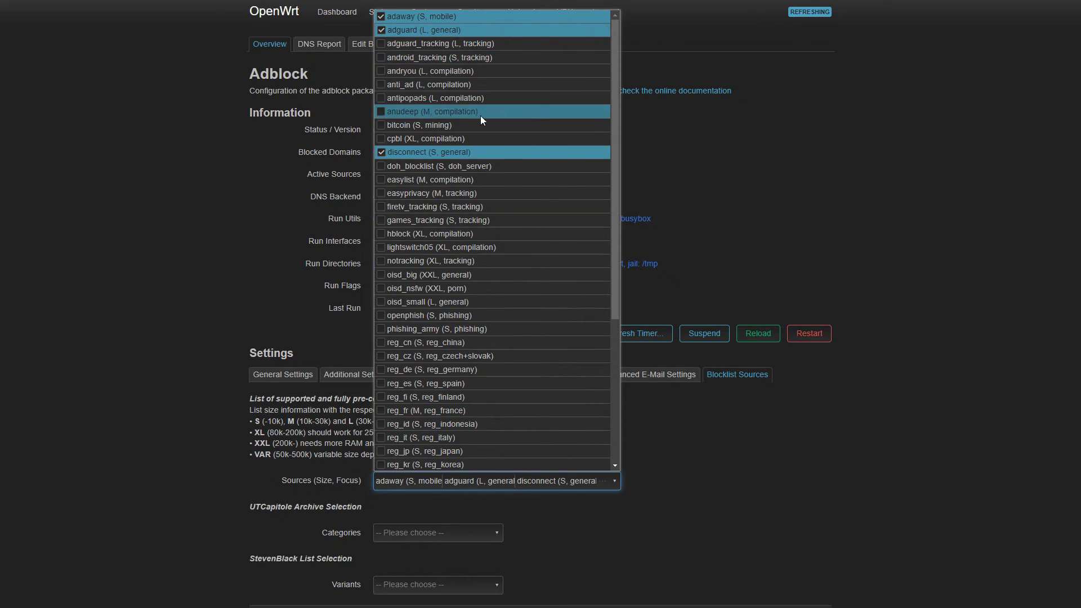
scroll(485, 93, down, 1)
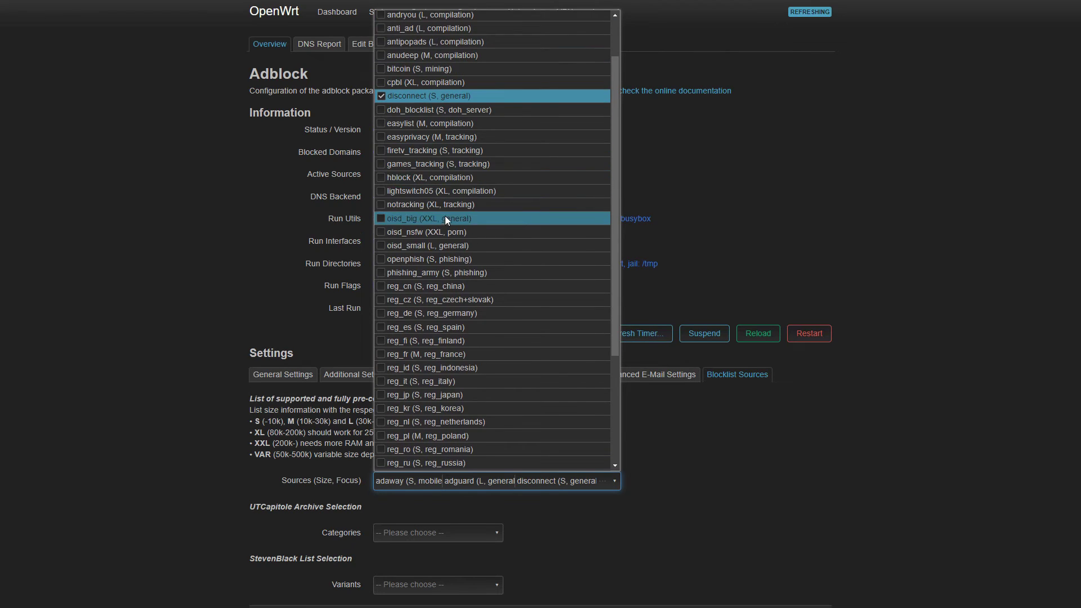
scroll(467, 237, down, 2)
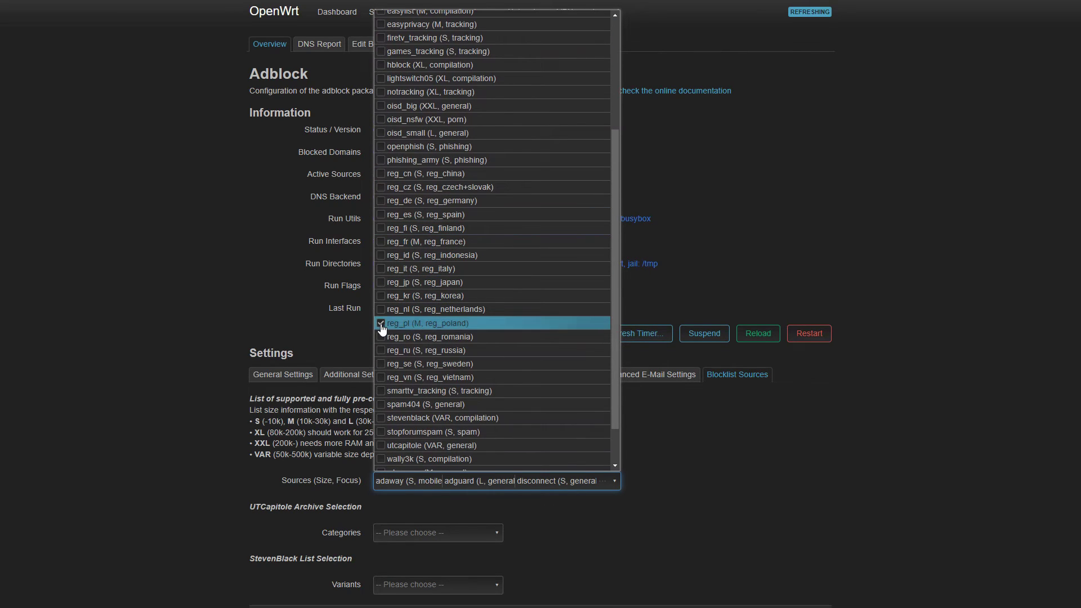
scroll(557, 179, up, 3)
scroll(557, 178, down, 4)
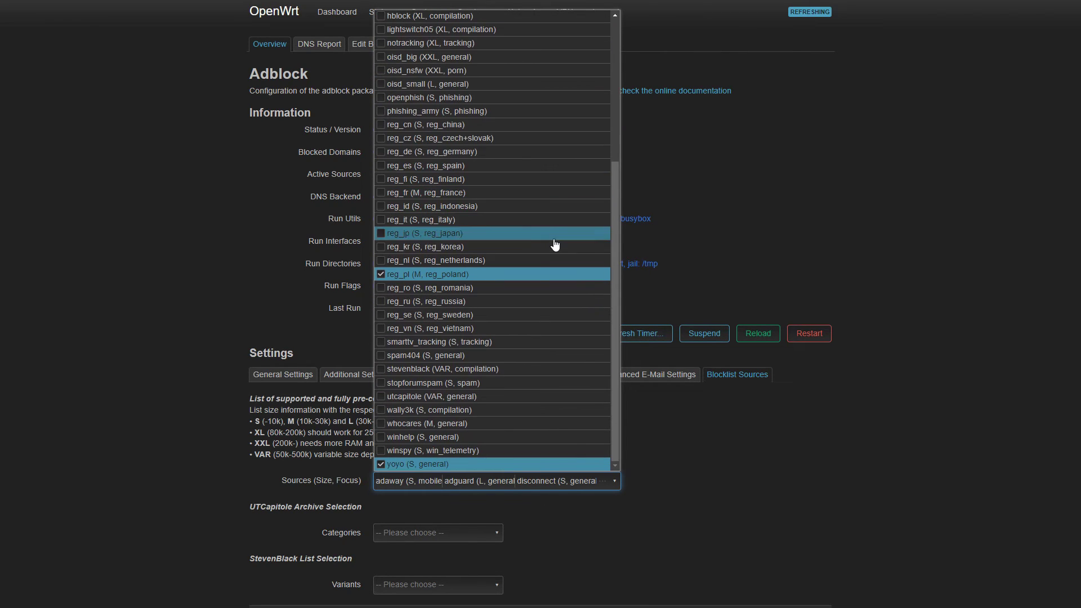
scroll(556, 247, up, 4)
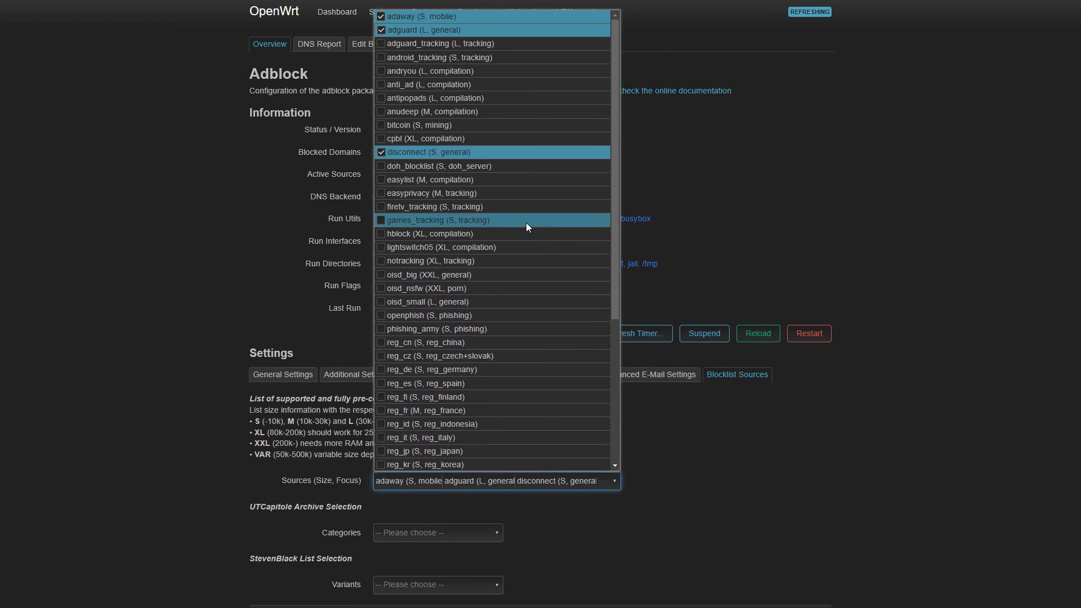
click(734, 467)
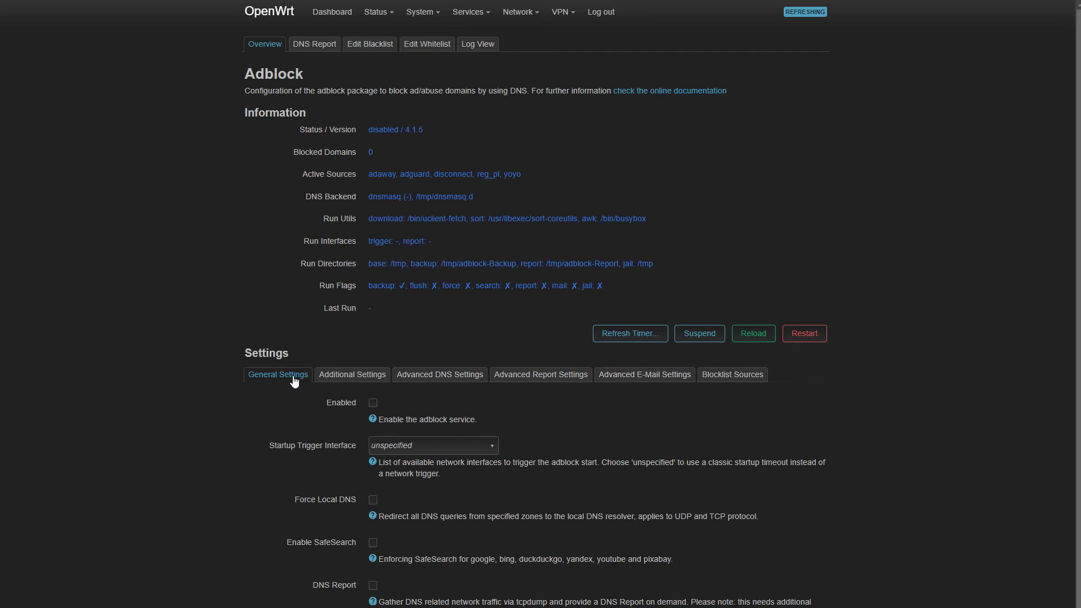
click(373, 402)
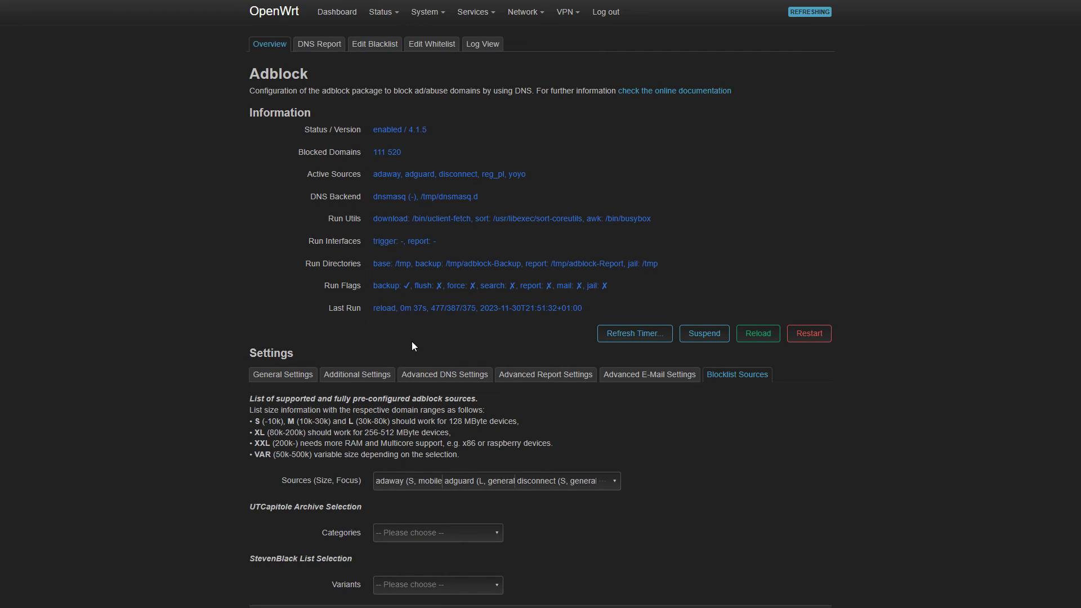
- Review Adblock's Additional Settings, General Settings and Advanced DNS Settings tabs
click(352, 375)
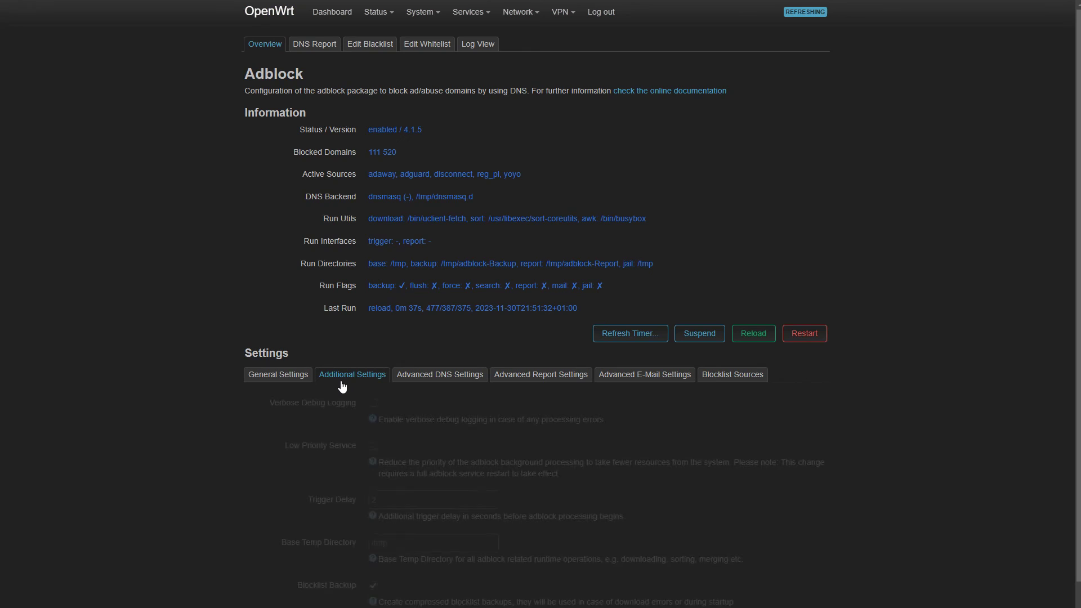
click(278, 375)
click(450, 375)
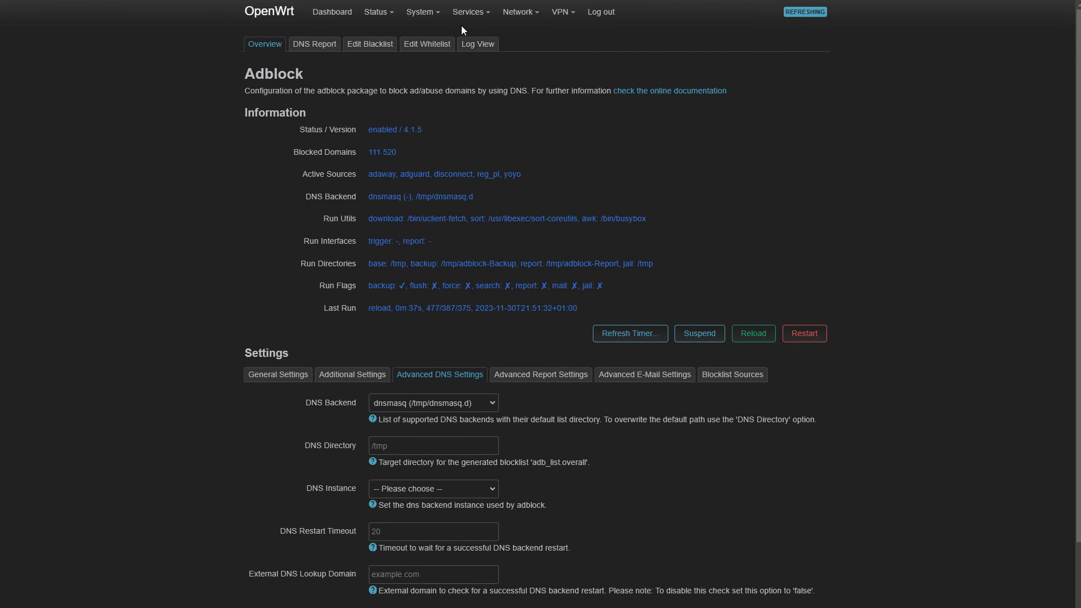
mouse_move(381, 25)
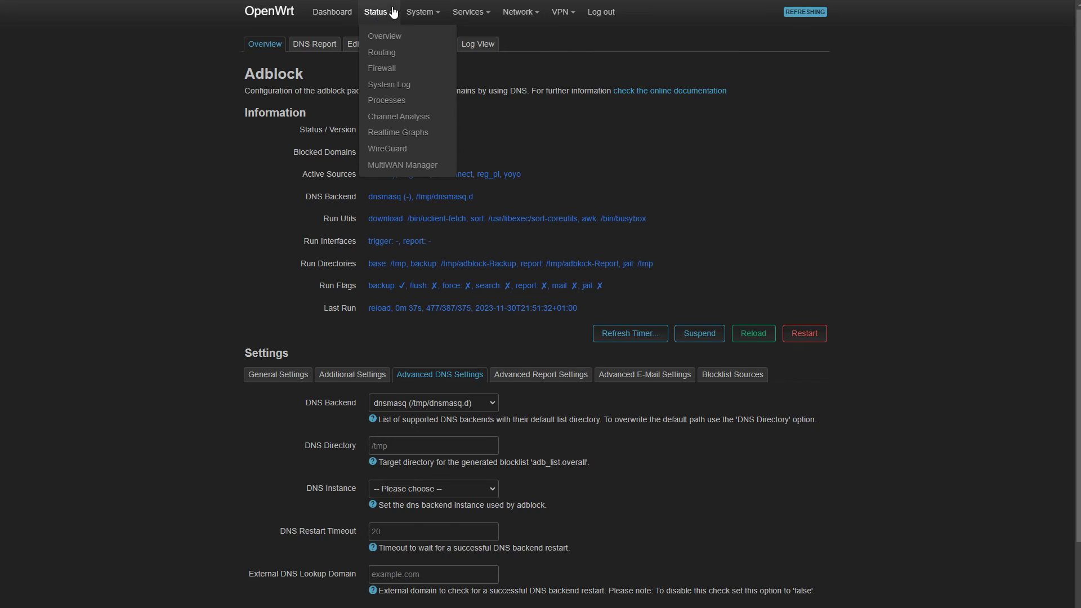
mouse_move(405, 11)
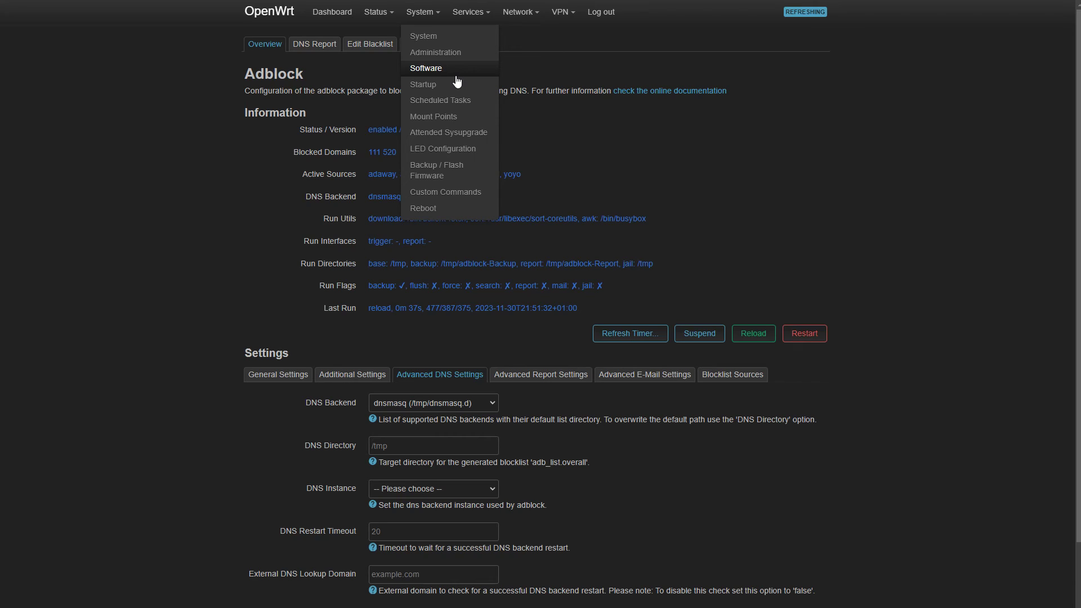
- Save the crontab line '30 3 * * * reboot' under System > Scheduled Tasks
click(460, 100)
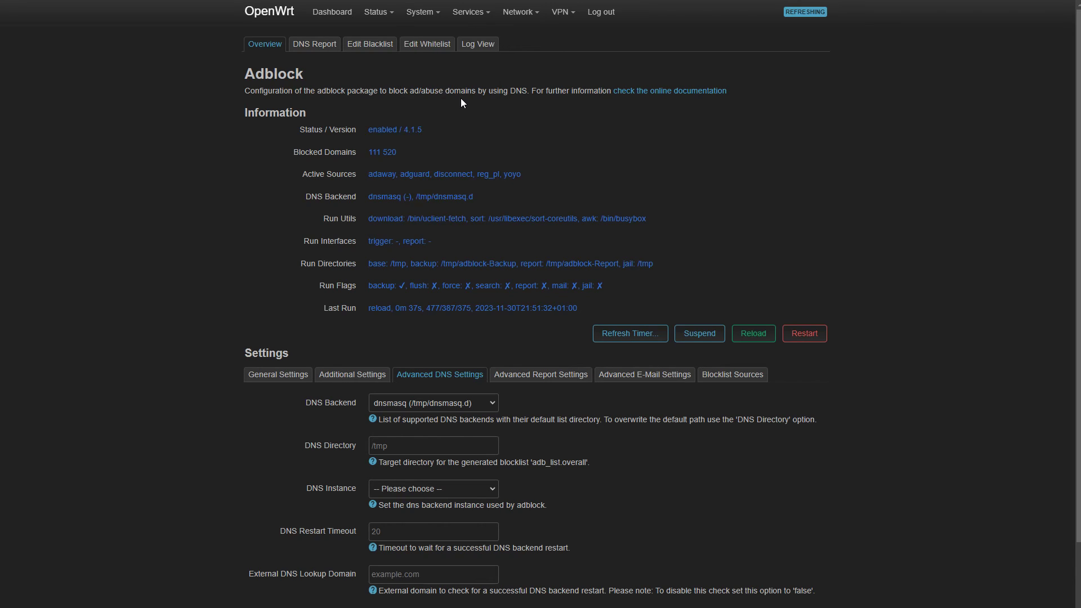
click(442, 134)
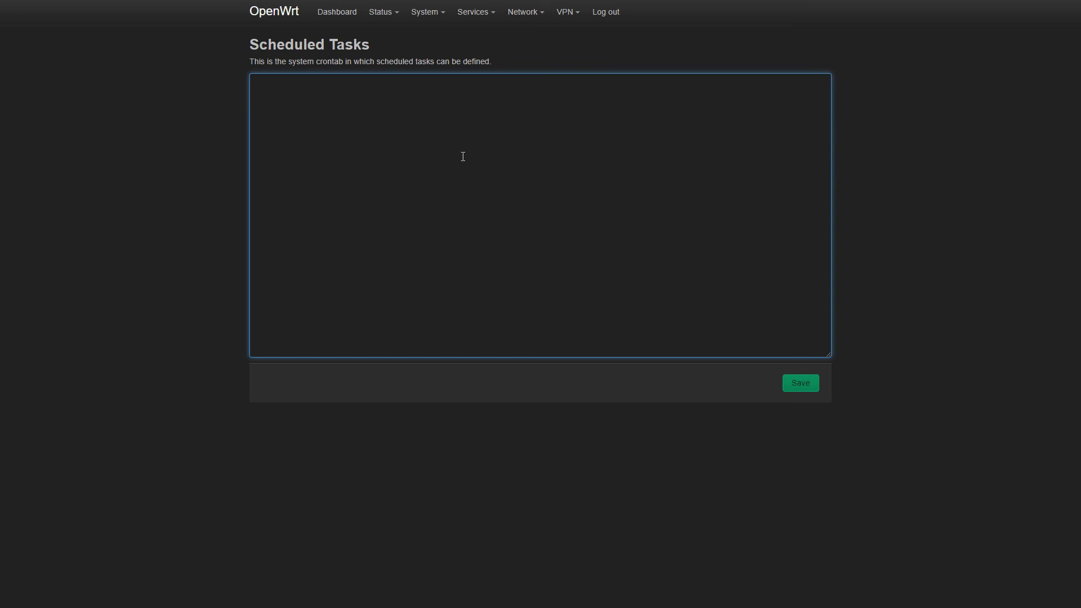
text(0 4 * * * reboot)
key(ctrl+Home)
key(Delete)
text(30)
key(BackSpace)
text(3)
click(810, 382)
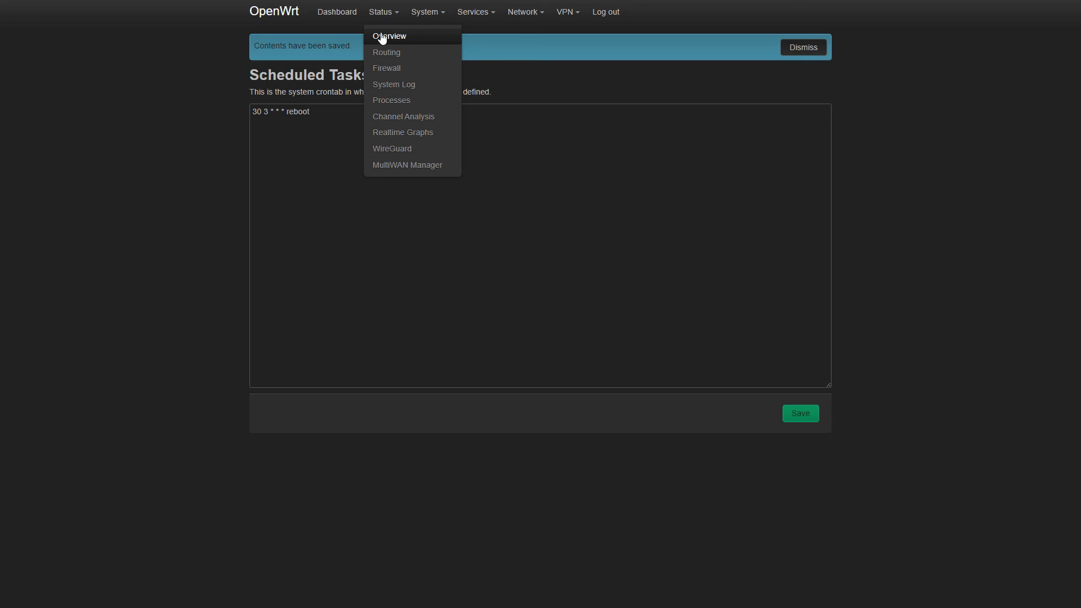
click(382, 37)
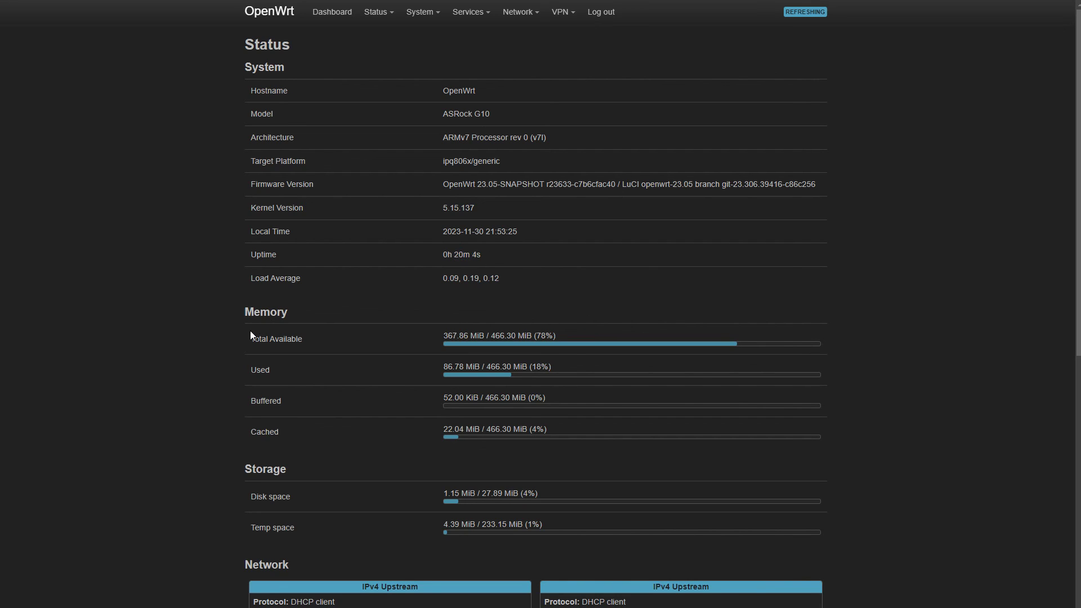
- Scroll the Status Overview to check both DHCP IPv4 upstream connections, then back to the top
scroll(191, 360, down, 2)
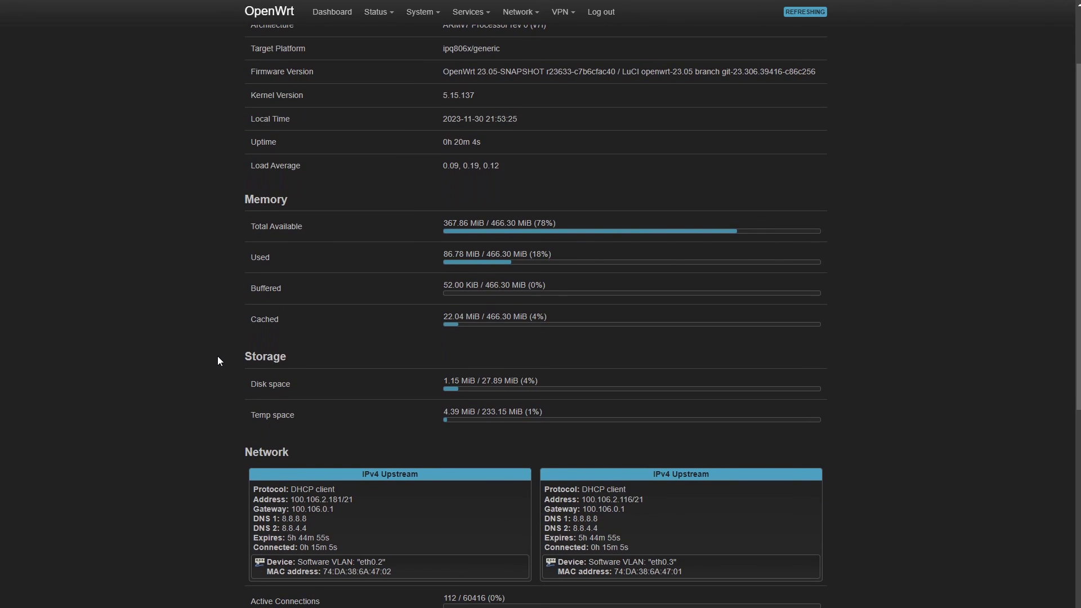
scroll(225, 344, up, 2)
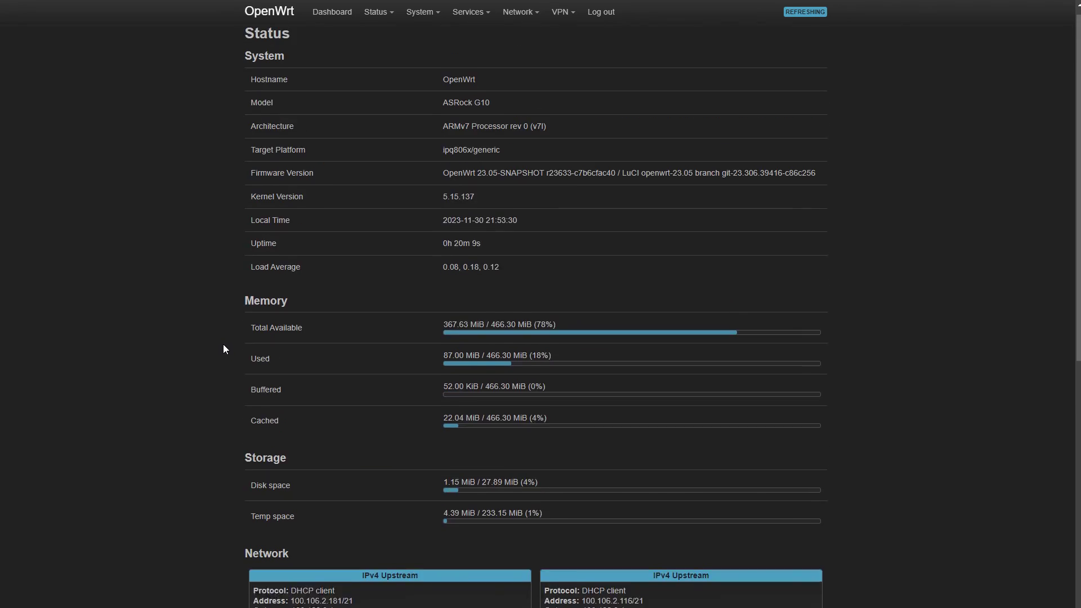